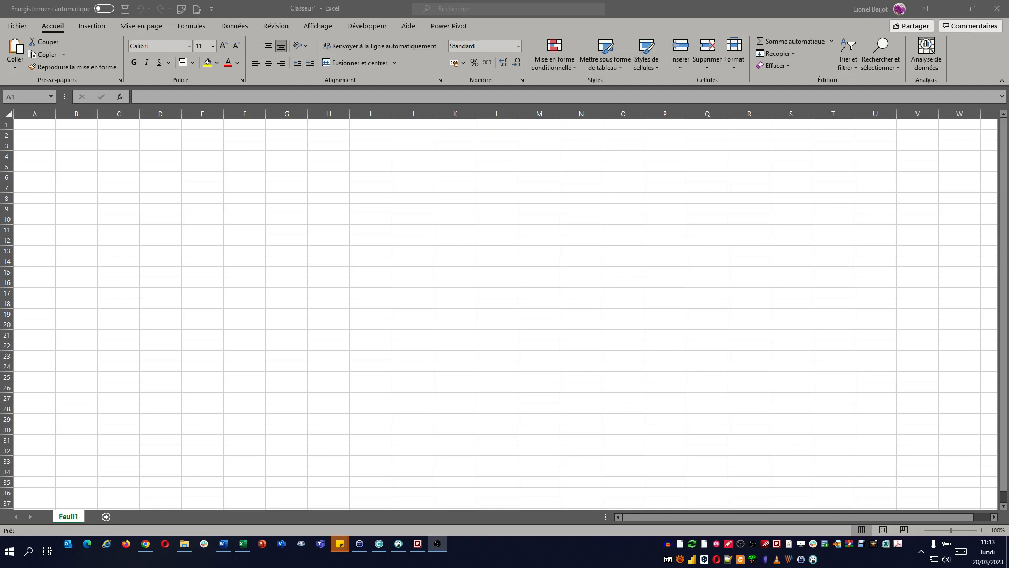
# Step: Switch to Q-Dir and check the source workbooks 202301_BXL.xlsx and 202301_CHA.xlsx in the Data folder
pyautogui.click(270, 243)
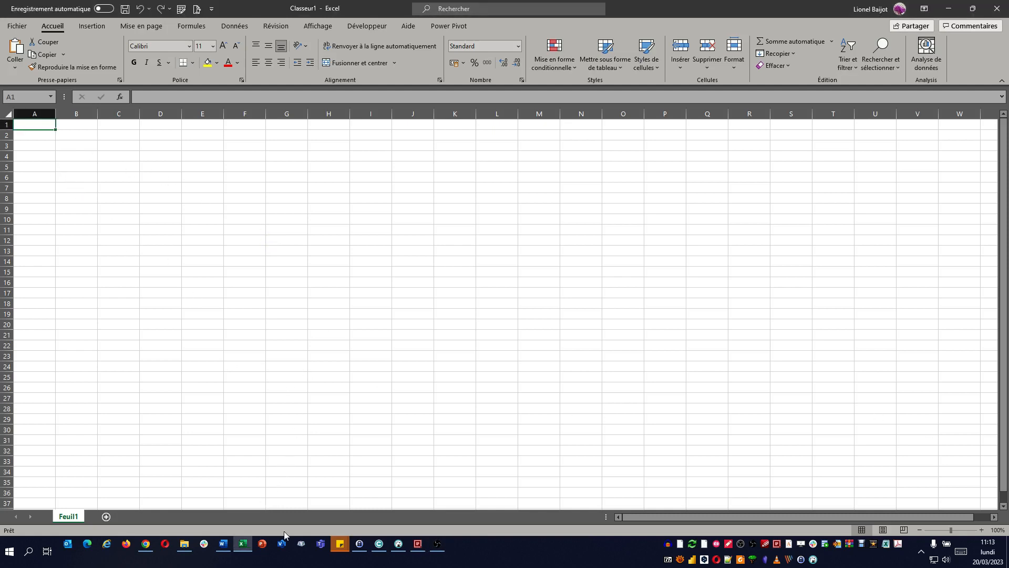
pyautogui.click(418, 545)
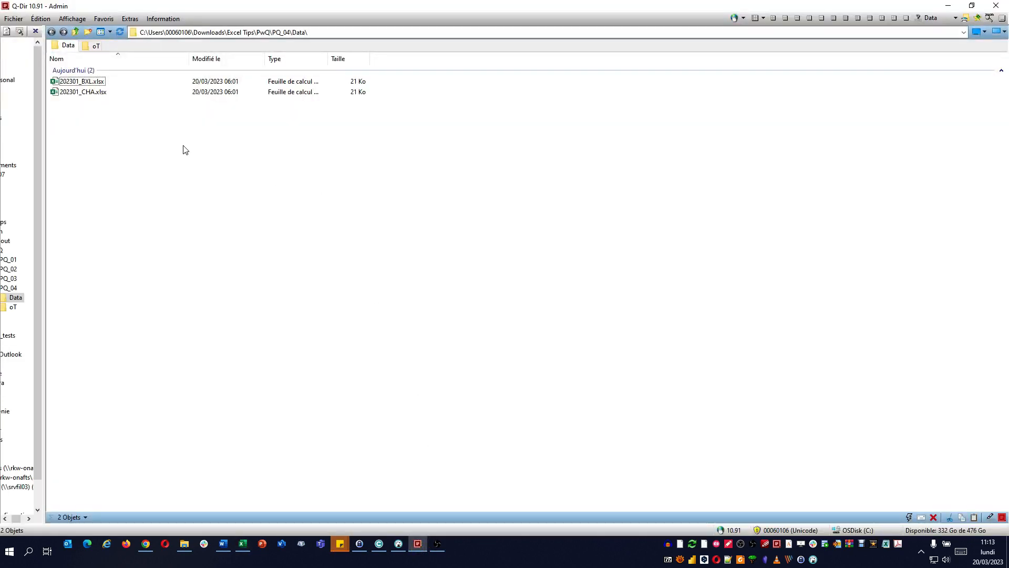
pyautogui.click(100, 93)
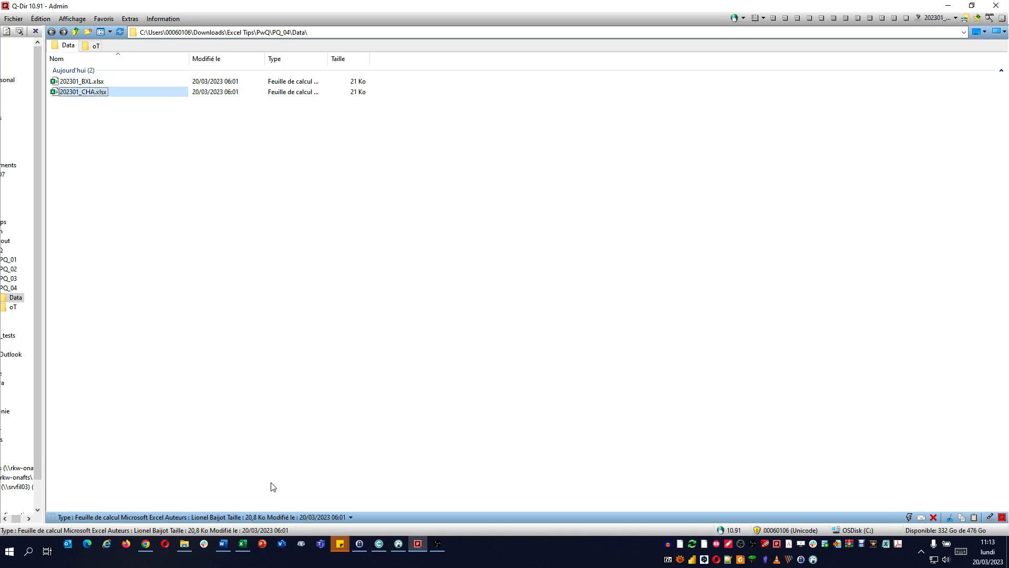
# Step: Switch back to Excel, import the PQ_04\Data folder as a data source and open it in the Power Query editor for transformation
pyautogui.click(243, 543)
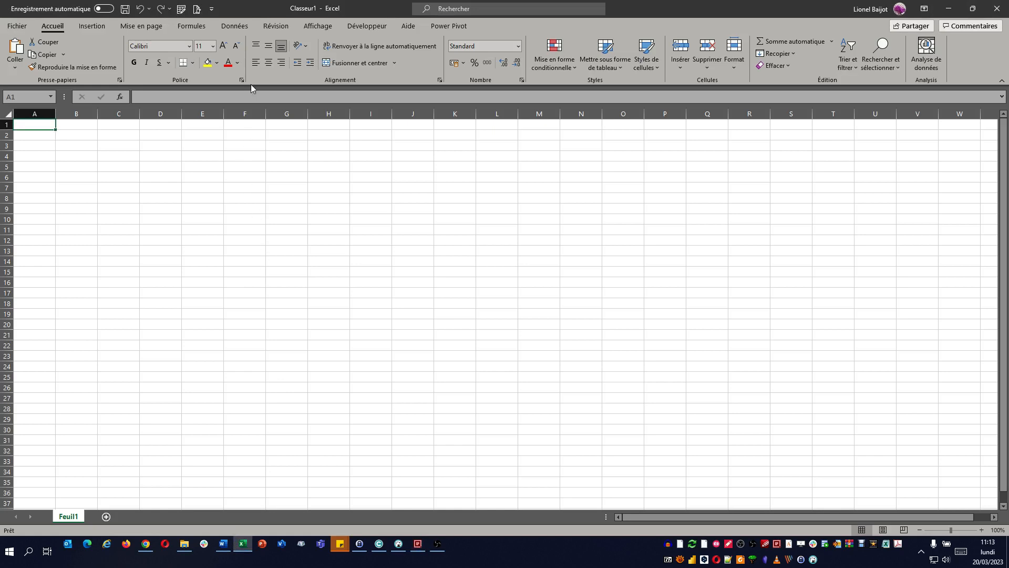
pyautogui.click(235, 27)
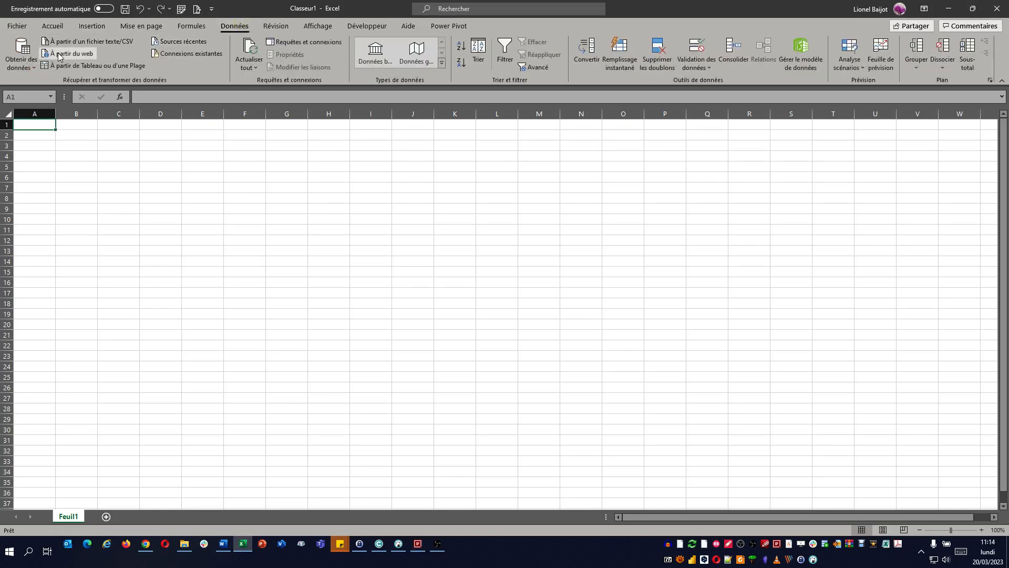
pyautogui.click(21, 63)
pyautogui.moveTo(35, 88)
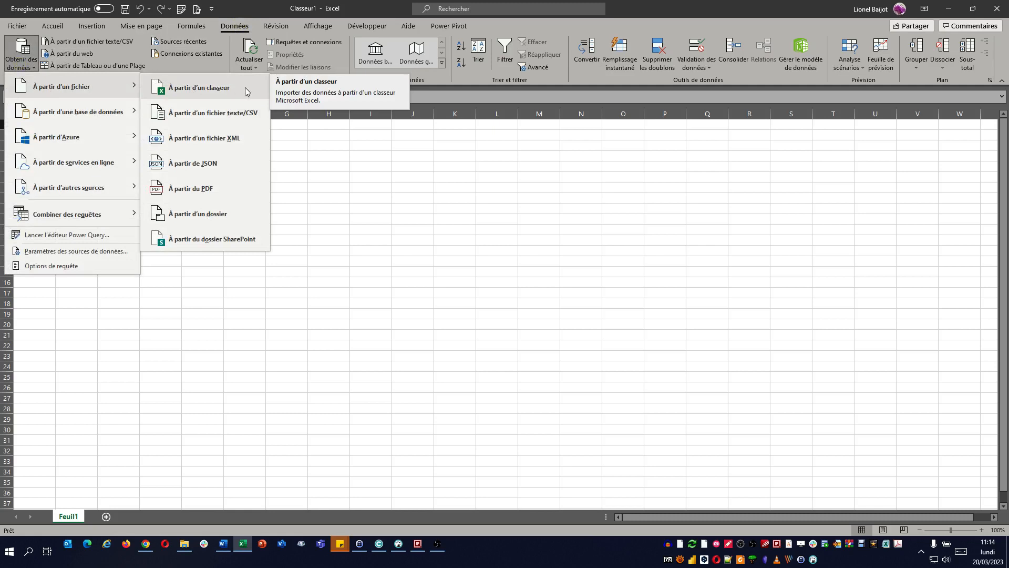
pyautogui.click(250, 213)
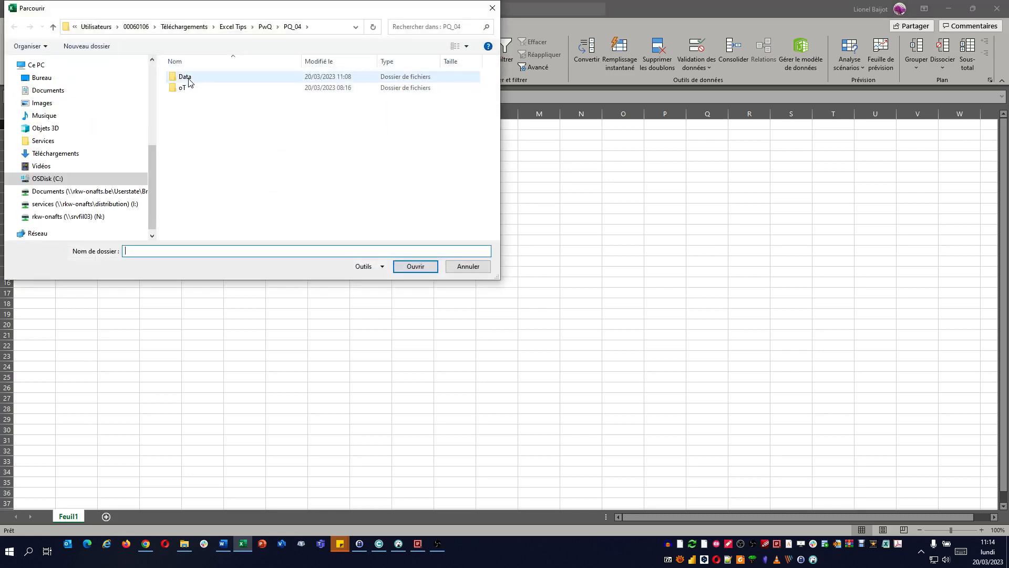
pyautogui.click(187, 78)
pyautogui.click(415, 266)
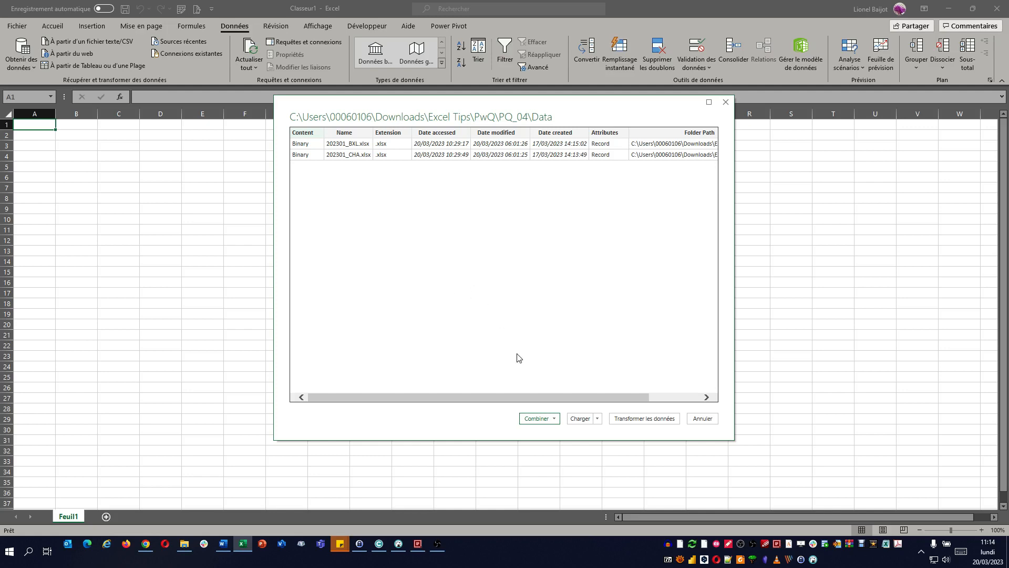
pyautogui.click(665, 423)
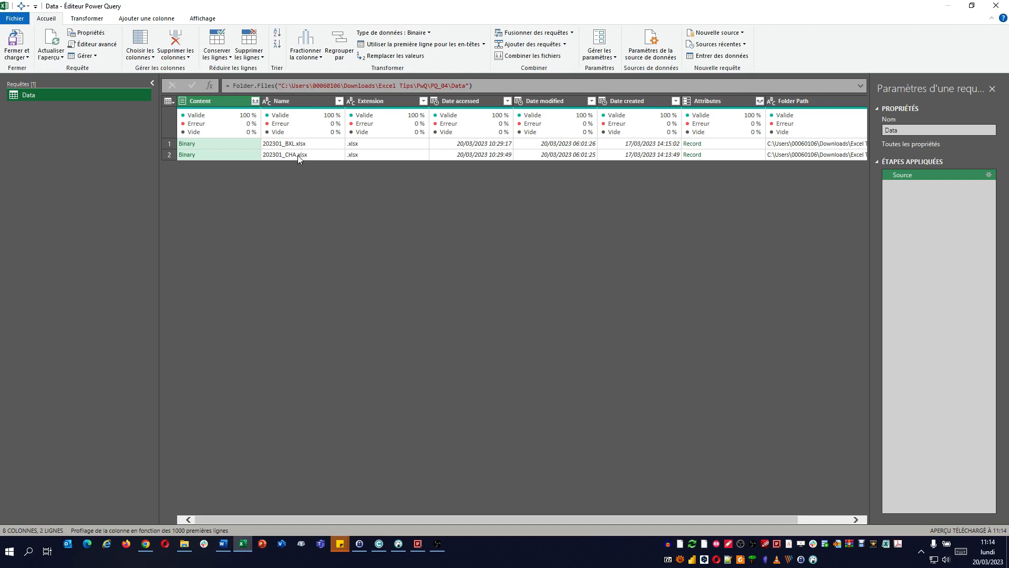
pyautogui.click(385, 166)
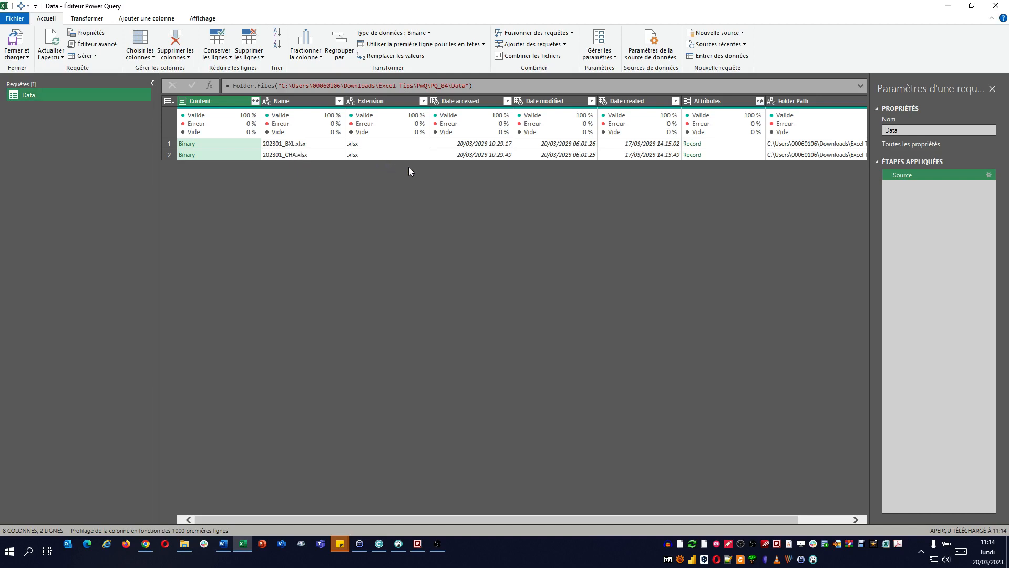
pyautogui.click(573, 164)
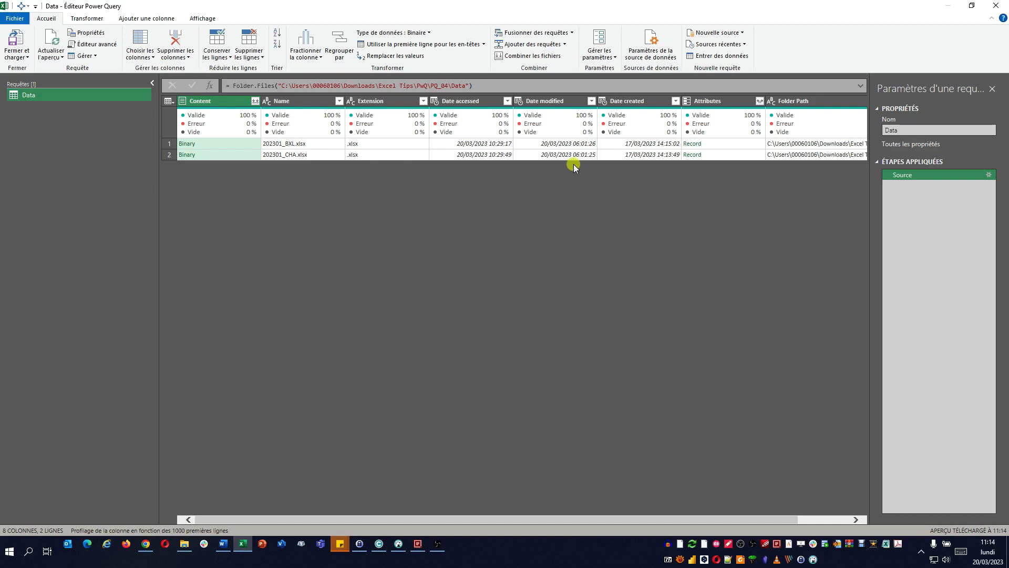
pyautogui.click(635, 163)
pyautogui.click(824, 167)
# Step: Remove every column except Content from the Data query
pyautogui.click(218, 103)
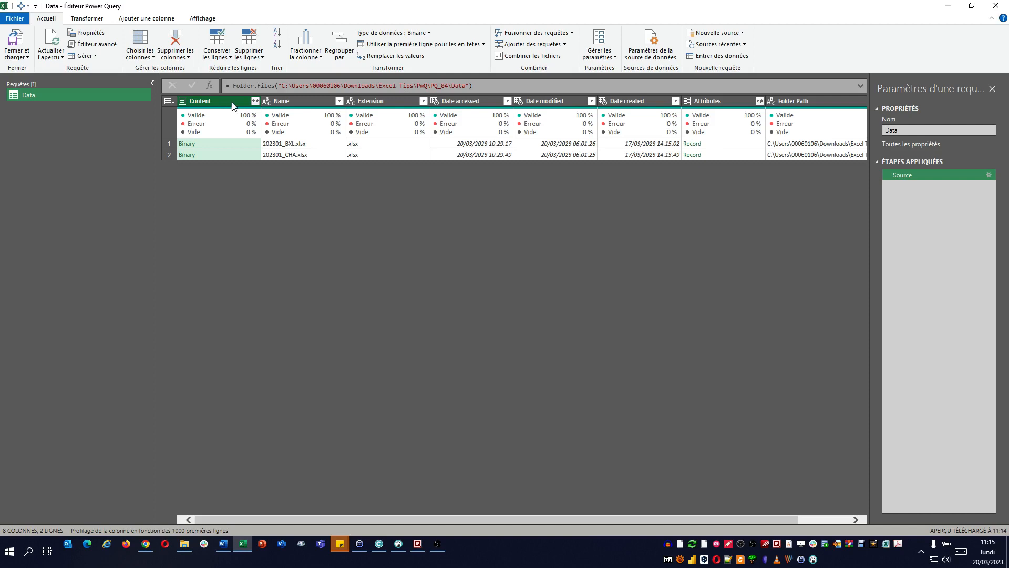
pyautogui.rightClick(230, 103)
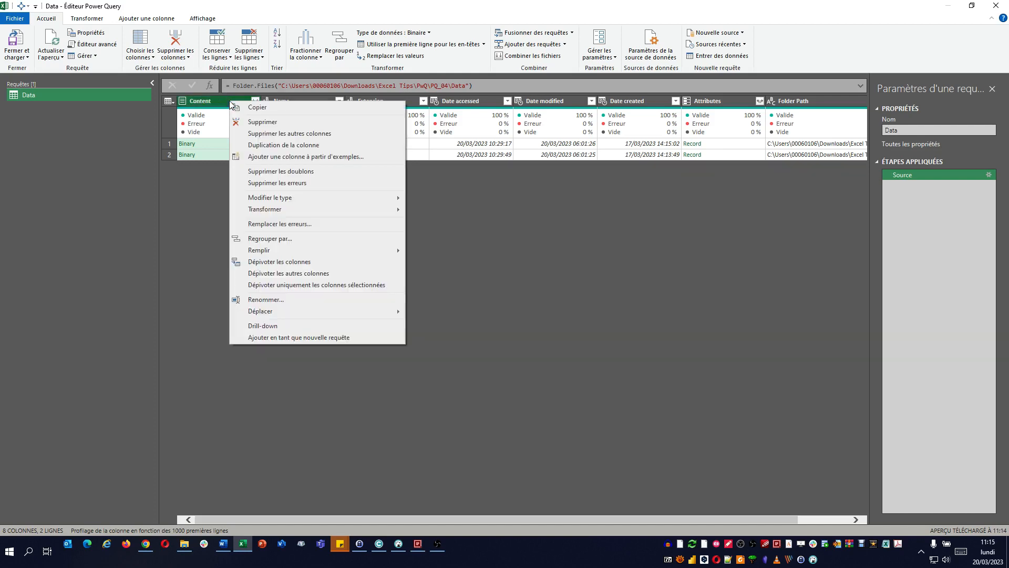
pyautogui.click(269, 135)
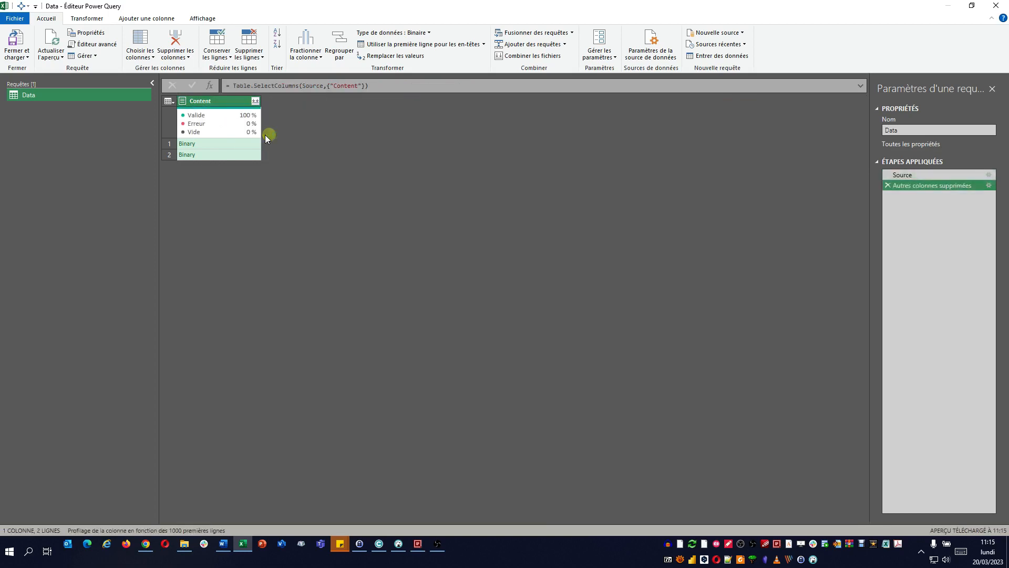
# Step: Combine the files in the Content column, using the first file as the example and Tableau1 as the object to extract
pyautogui.click(255, 102)
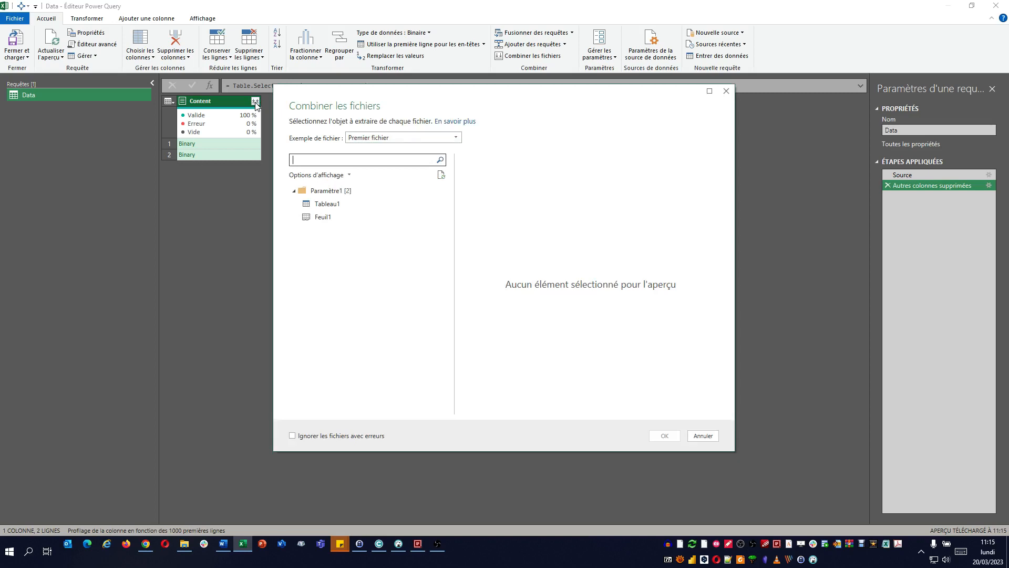
pyautogui.click(396, 139)
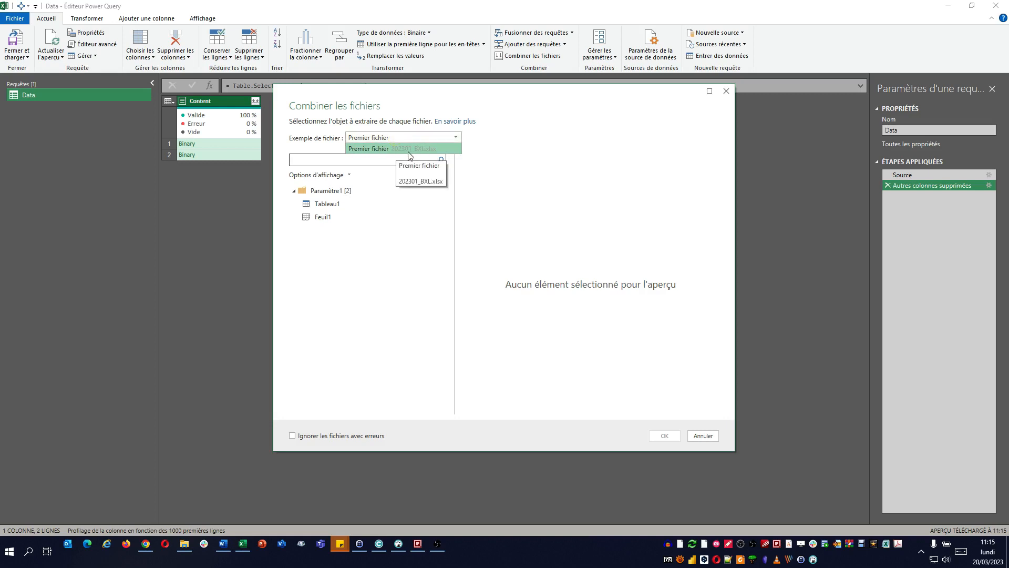
pyautogui.click(402, 150)
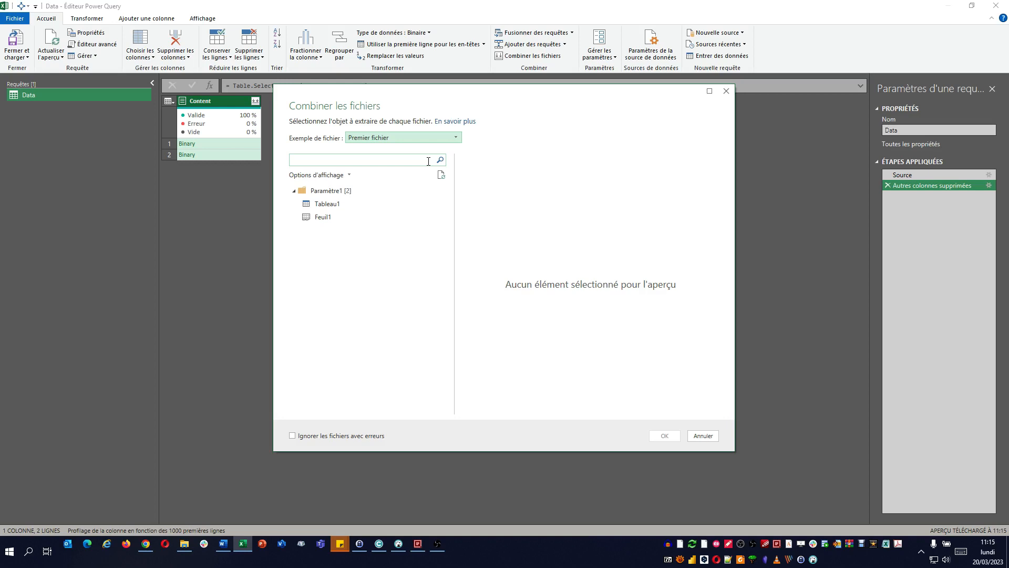
pyautogui.click(345, 205)
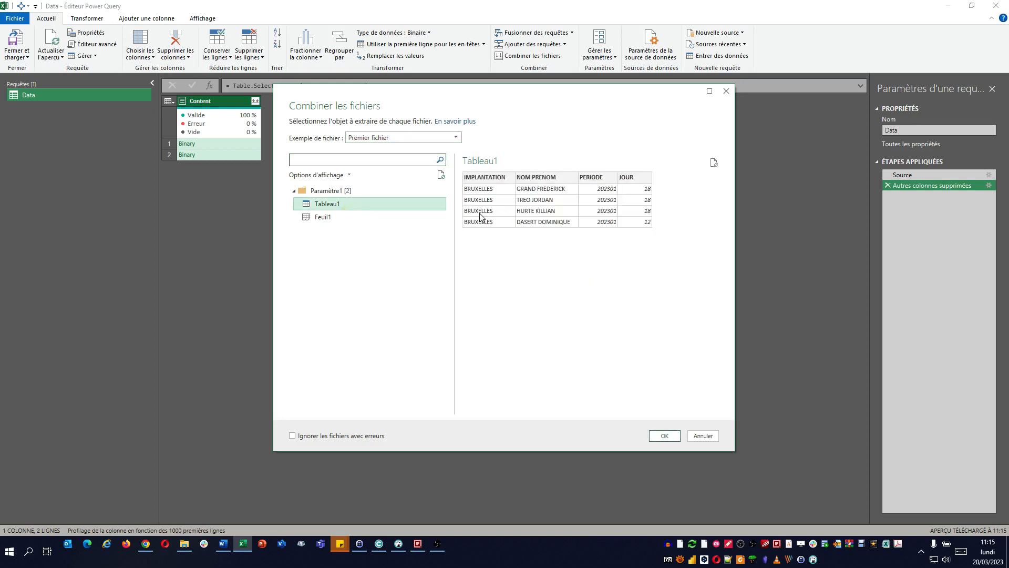
pyautogui.click(341, 217)
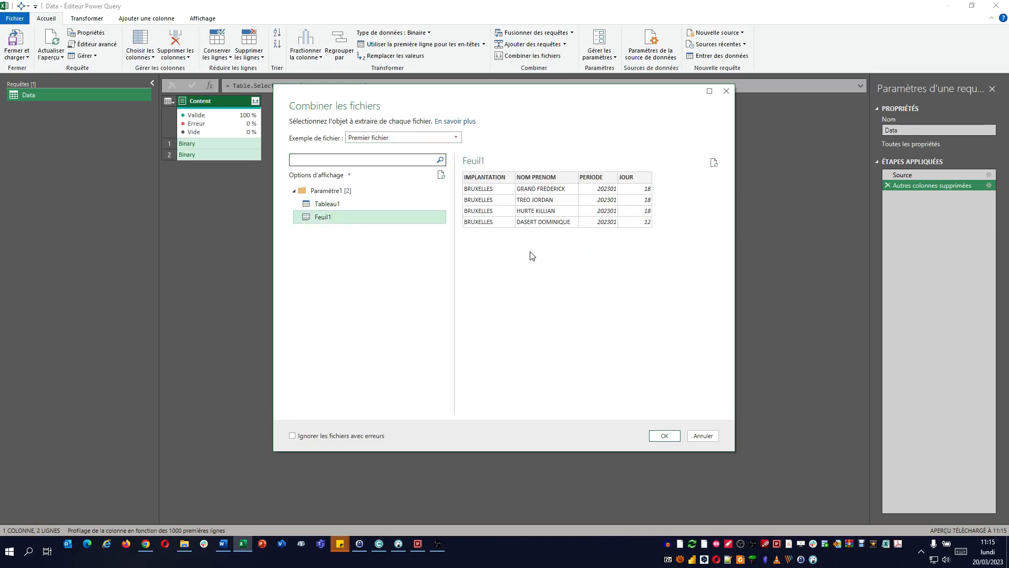
pyautogui.click(344, 203)
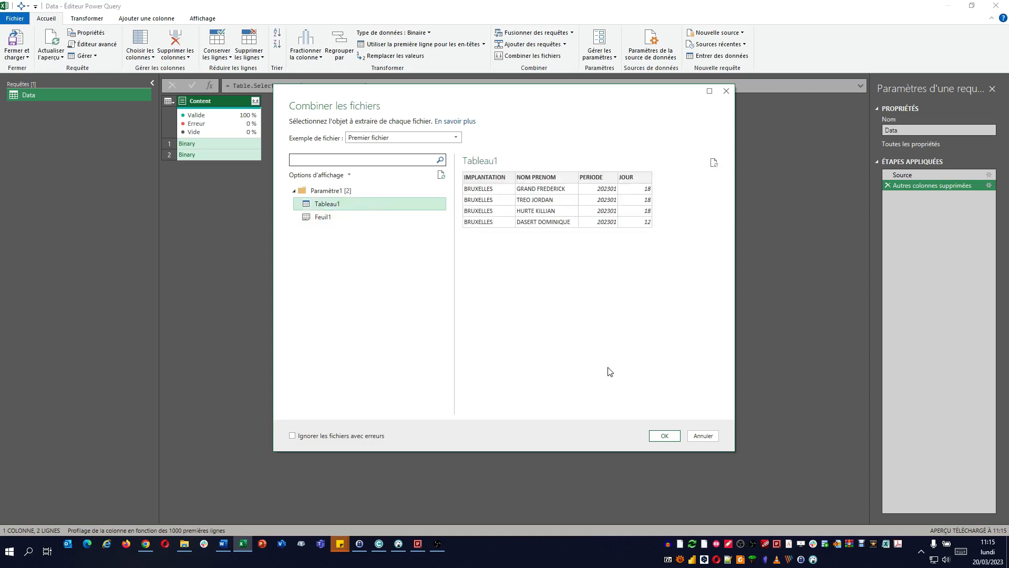
pyautogui.click(669, 435)
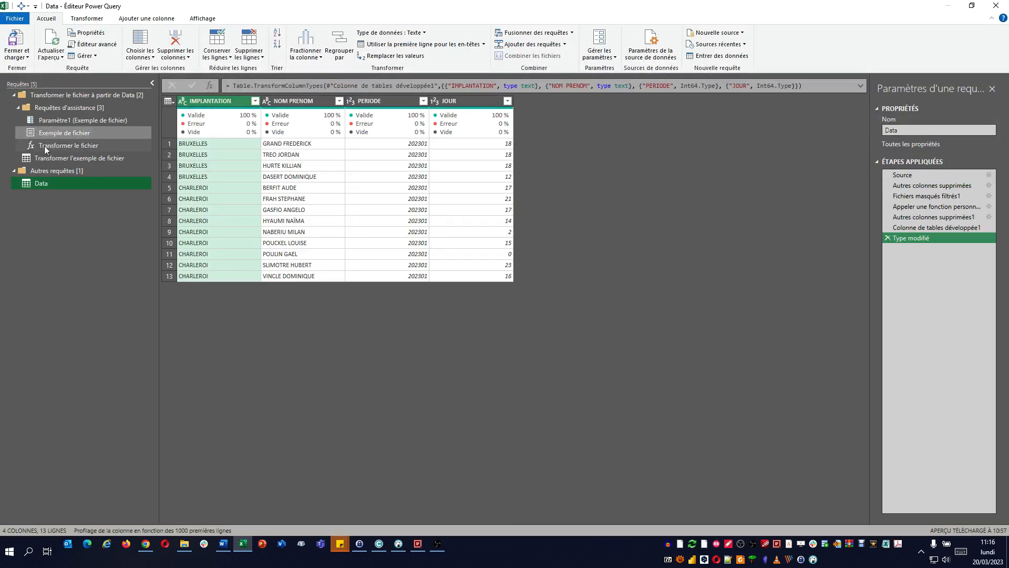
# Step: Examine the generated query groups and the Source and Navigation steps of the query Transformer l'exemple de fichier
pyautogui.click(14, 171)
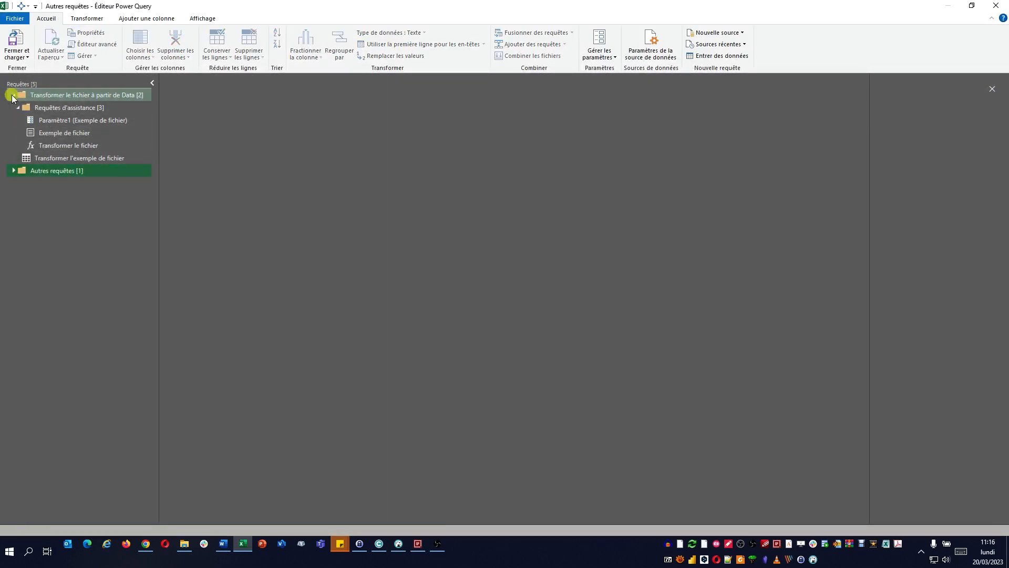
pyautogui.click(14, 94)
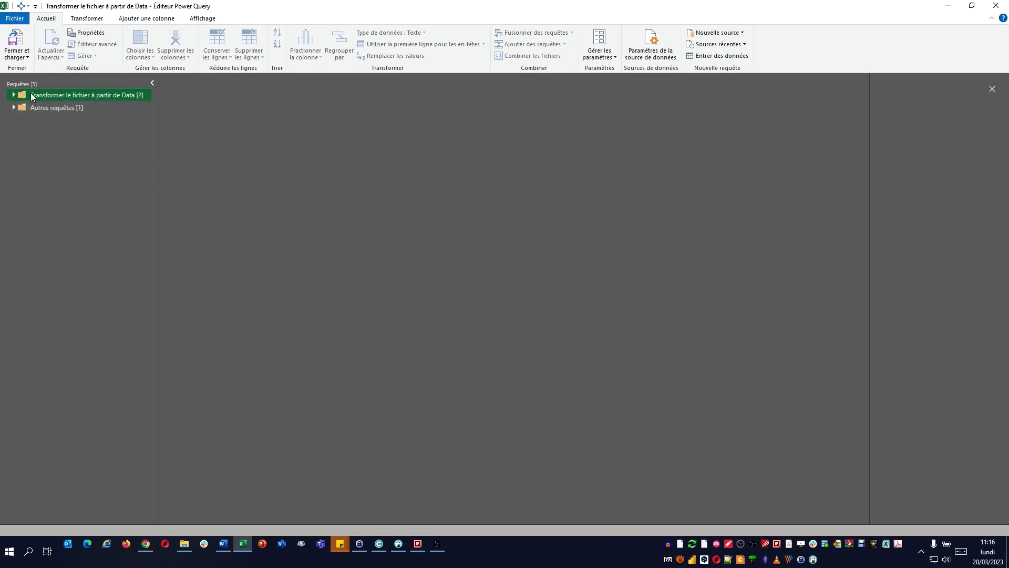
pyautogui.click(14, 95)
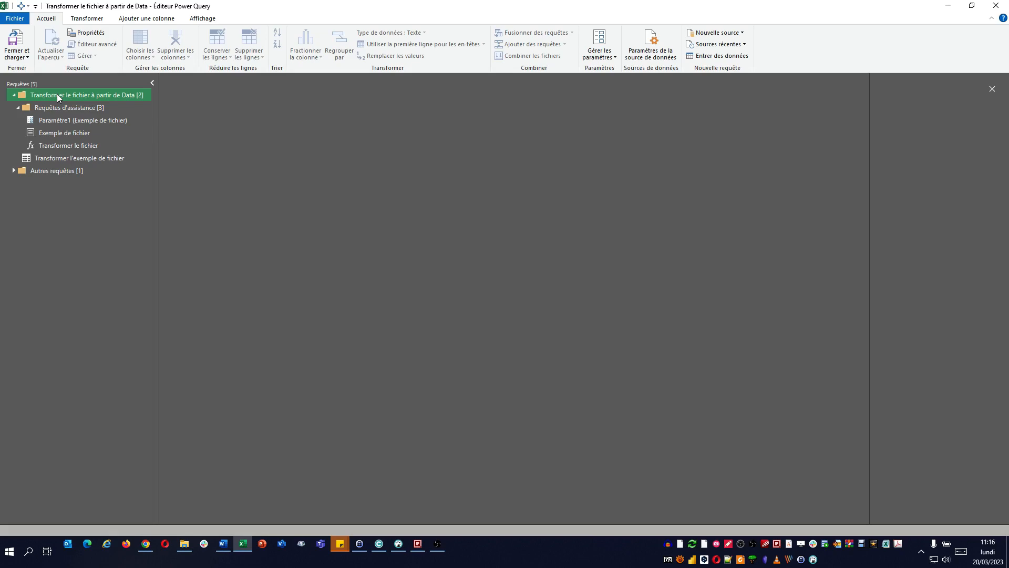
pyautogui.click(86, 159)
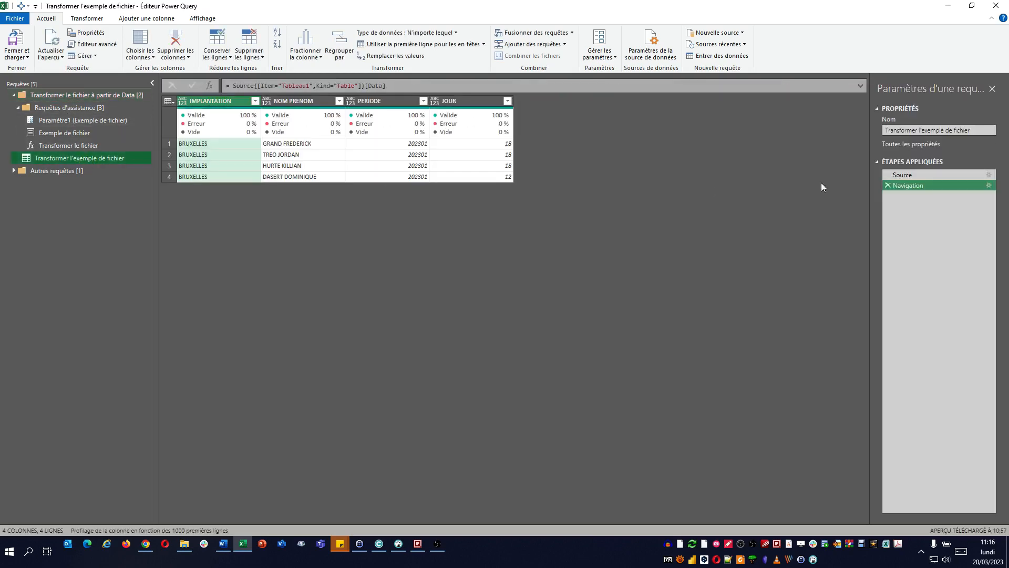
pyautogui.click(910, 175)
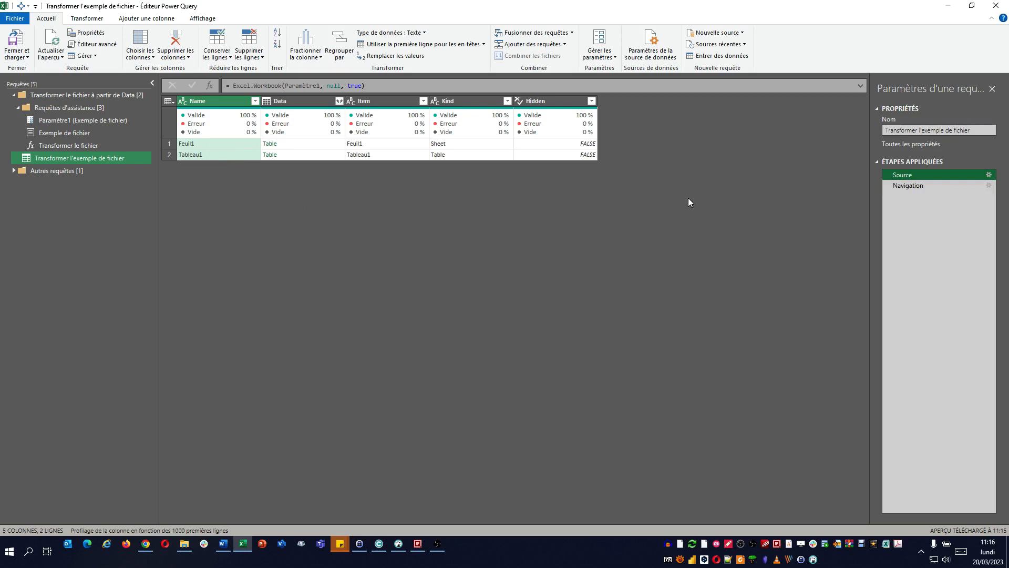
pyautogui.click(916, 186)
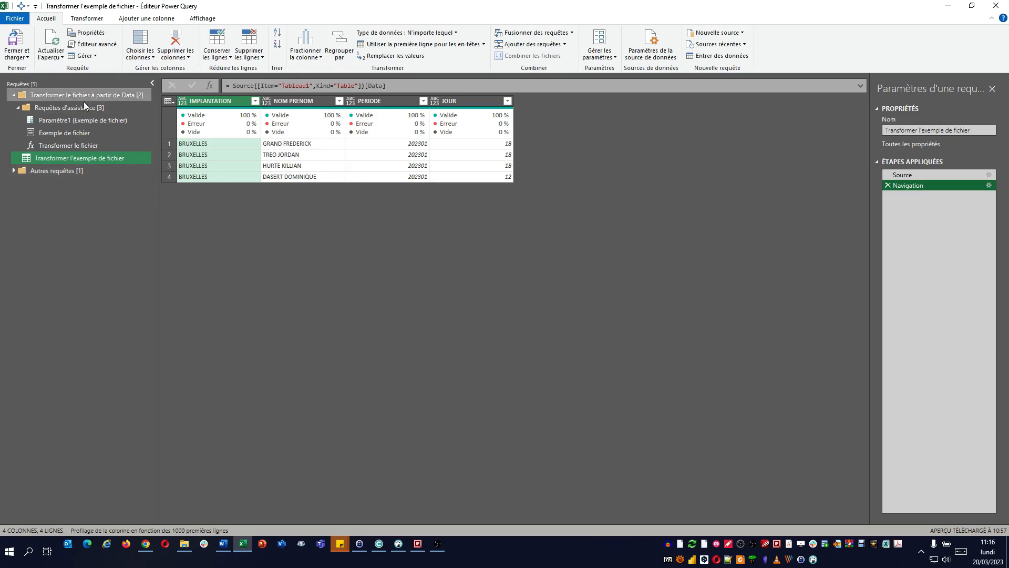
# Step: Examine each applied step of the Data query, from Source through Type modifié
pyautogui.click(13, 94)
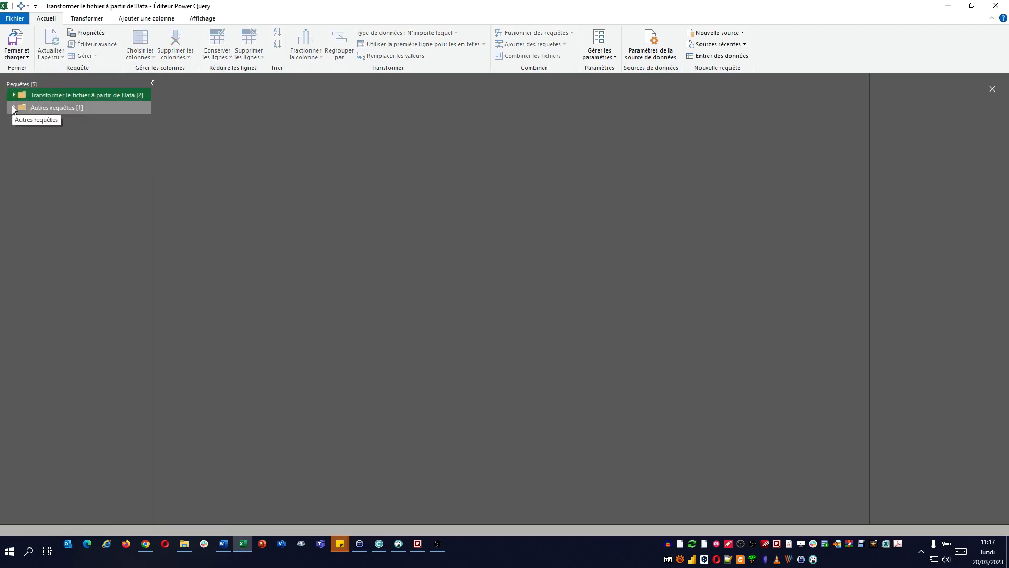
pyautogui.click(13, 107)
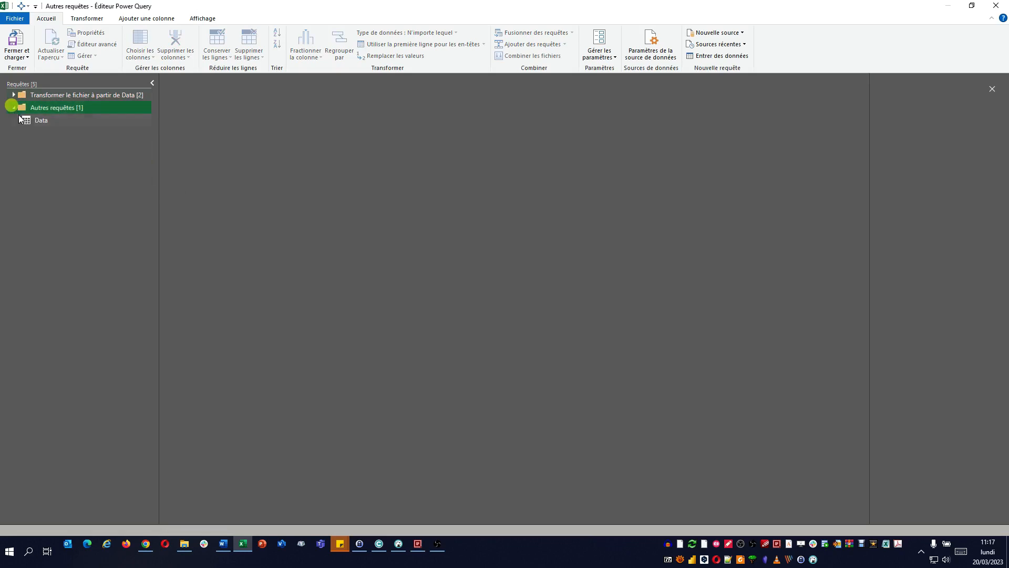
pyautogui.click(66, 122)
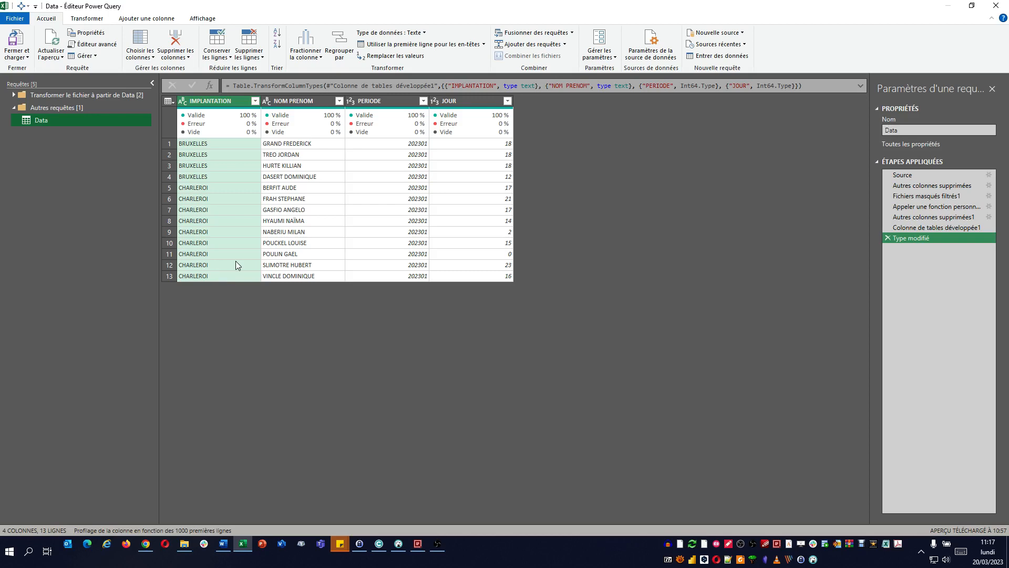
pyautogui.click(929, 175)
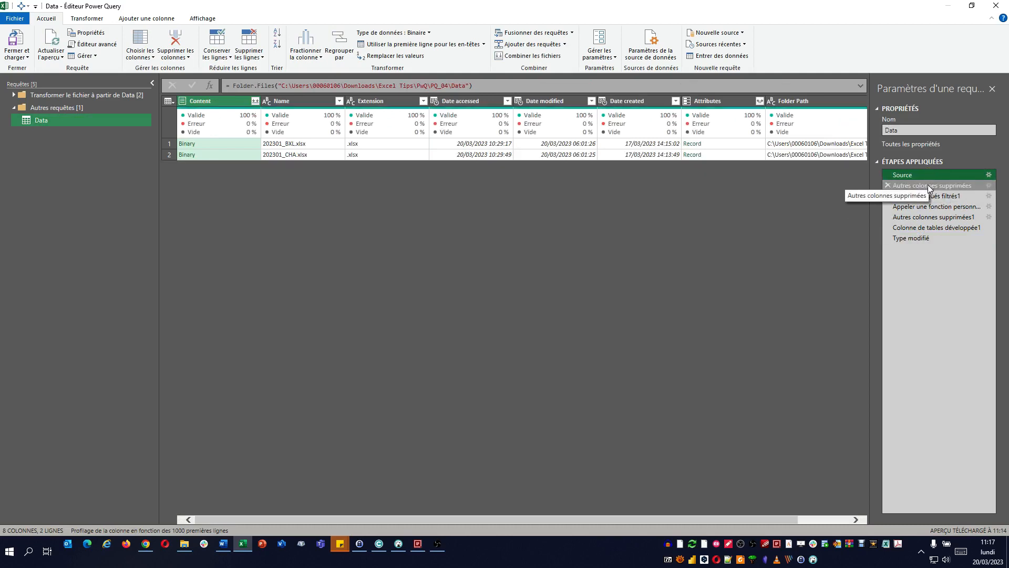
pyautogui.click(929, 186)
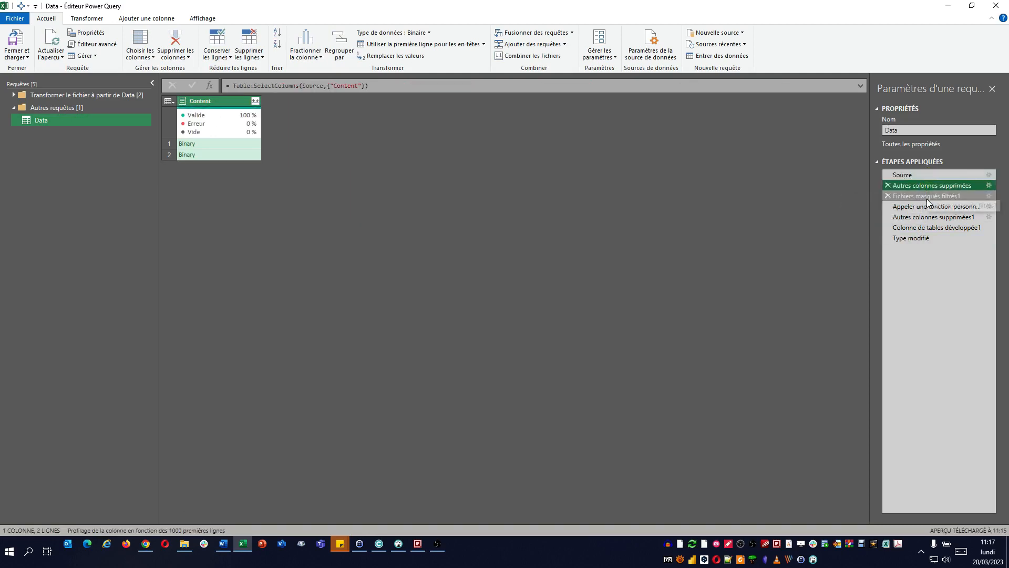
pyautogui.click(927, 196)
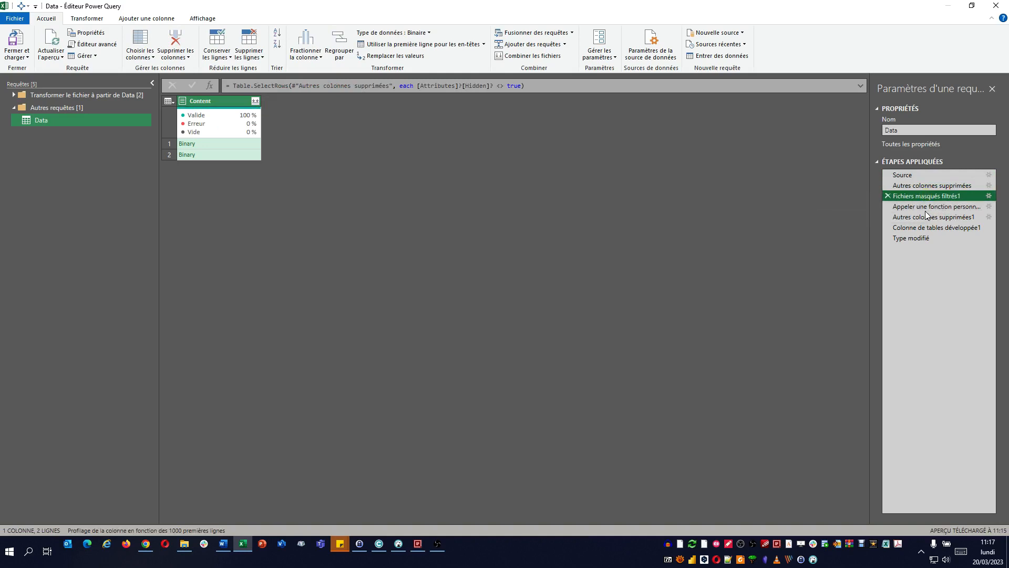
pyautogui.click(927, 207)
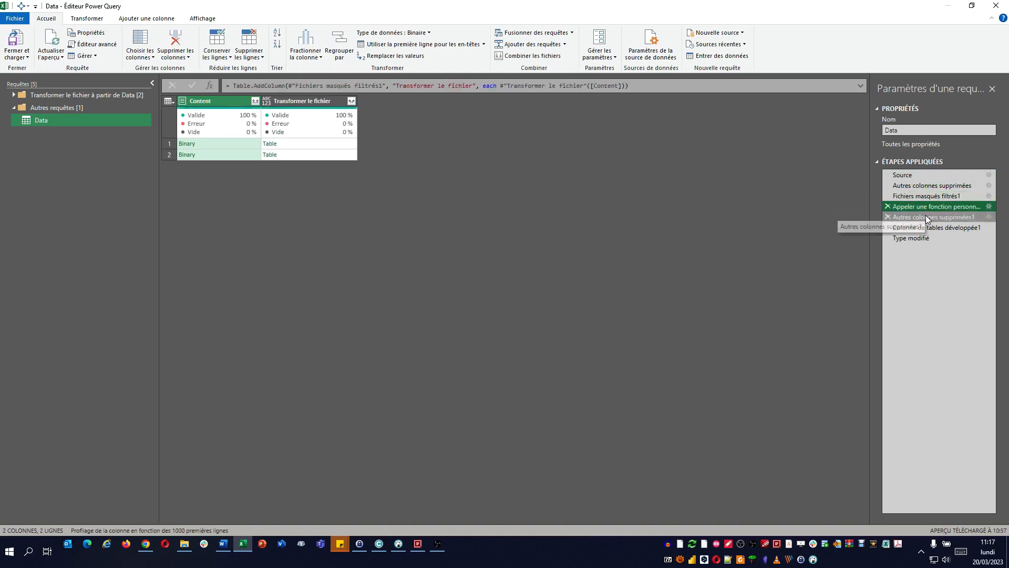
pyautogui.click(925, 216)
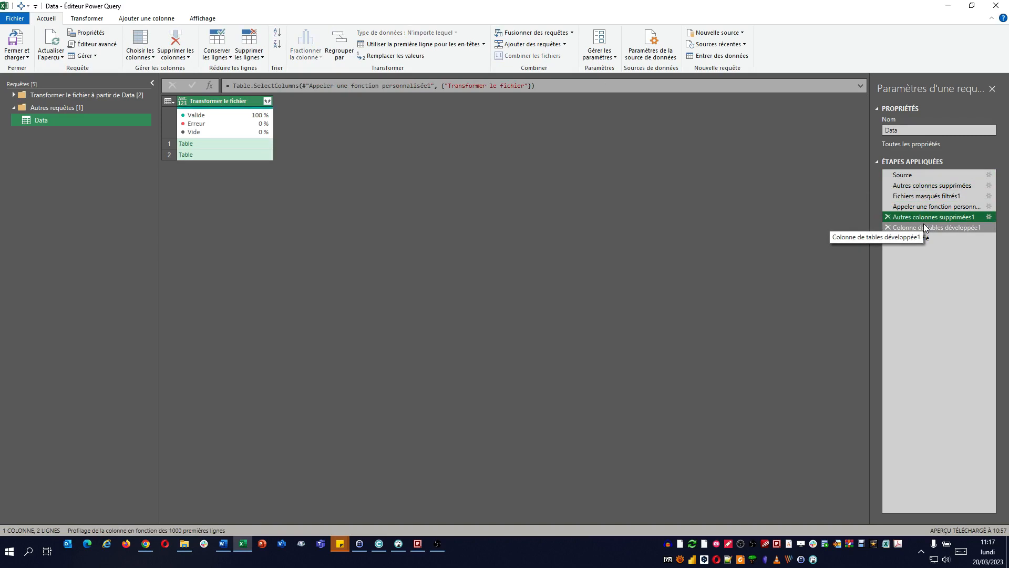
pyautogui.click(924, 226)
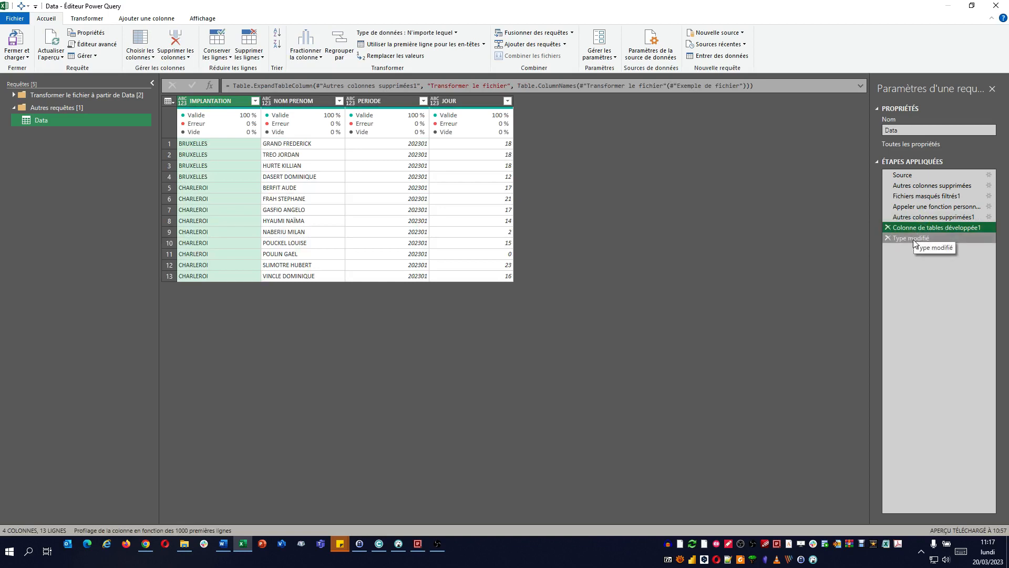
pyautogui.click(913, 239)
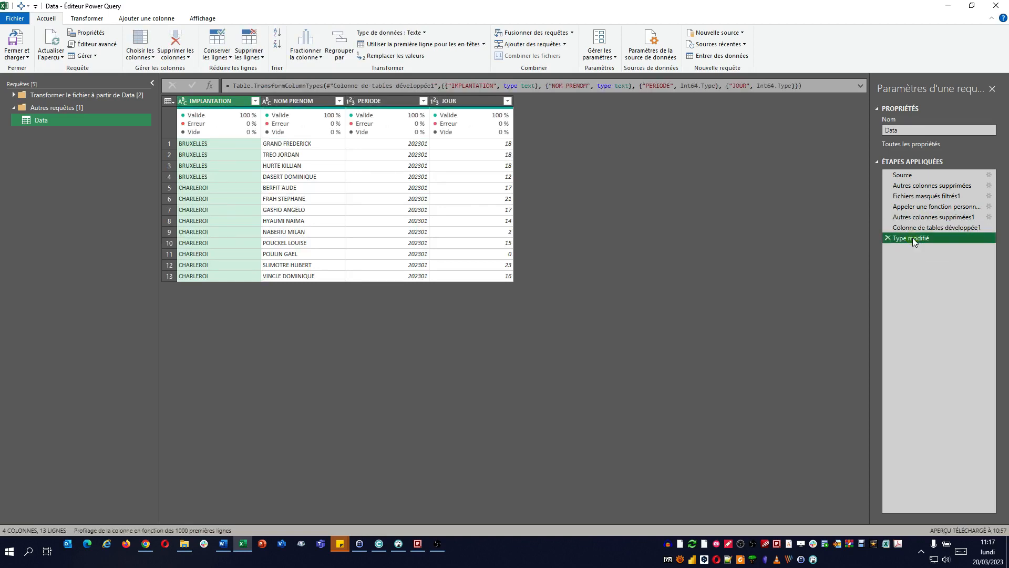
# Step: Close the query editor and load the combined Data query into the workbook
pyautogui.click(22, 41)
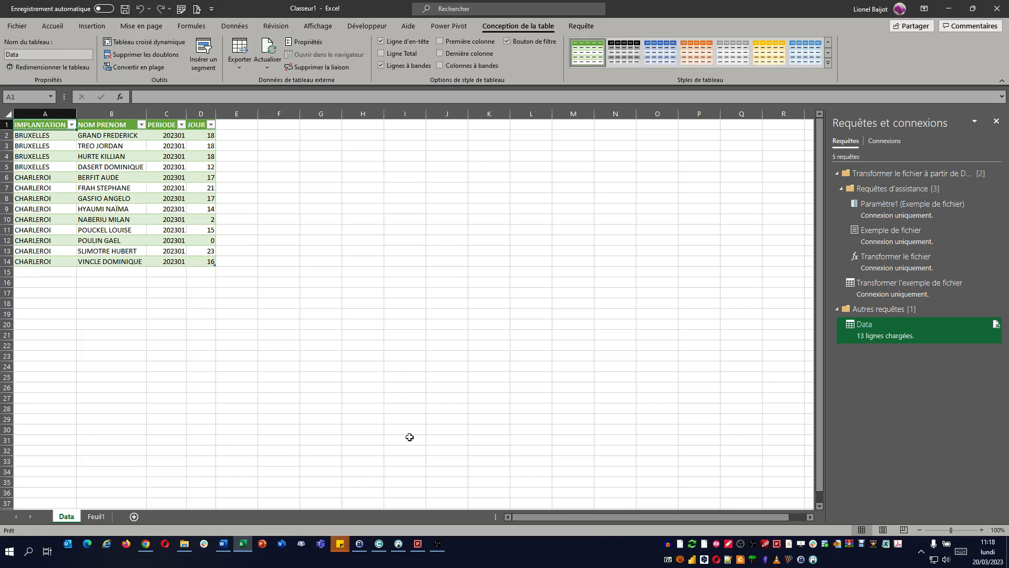
# Step: Switch to Q-Dir and copy 202301_LIE.xlsx from the oT folder into the Data folder
pyautogui.click(424, 546)
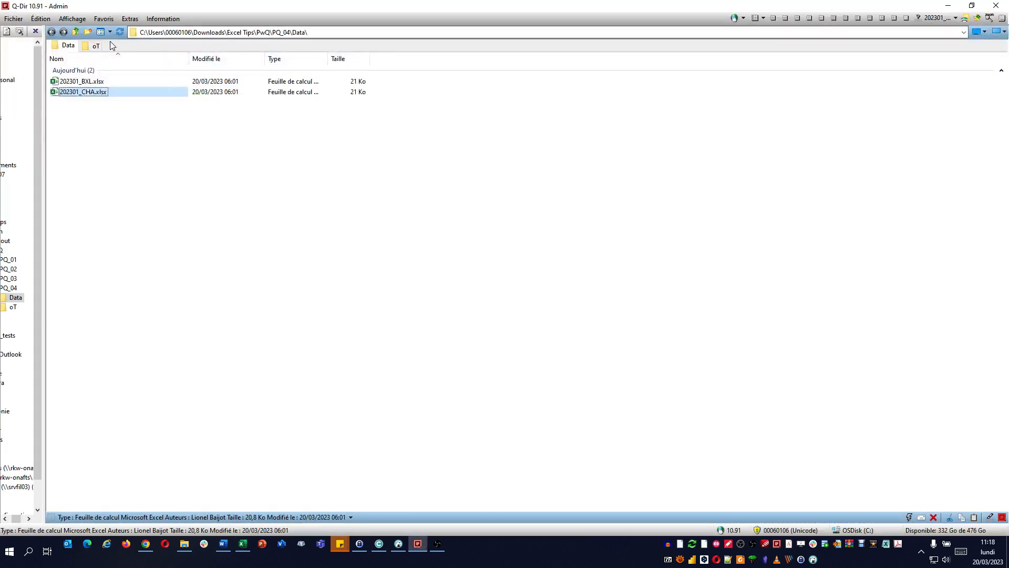
pyautogui.click(96, 45)
pyautogui.click(85, 82)
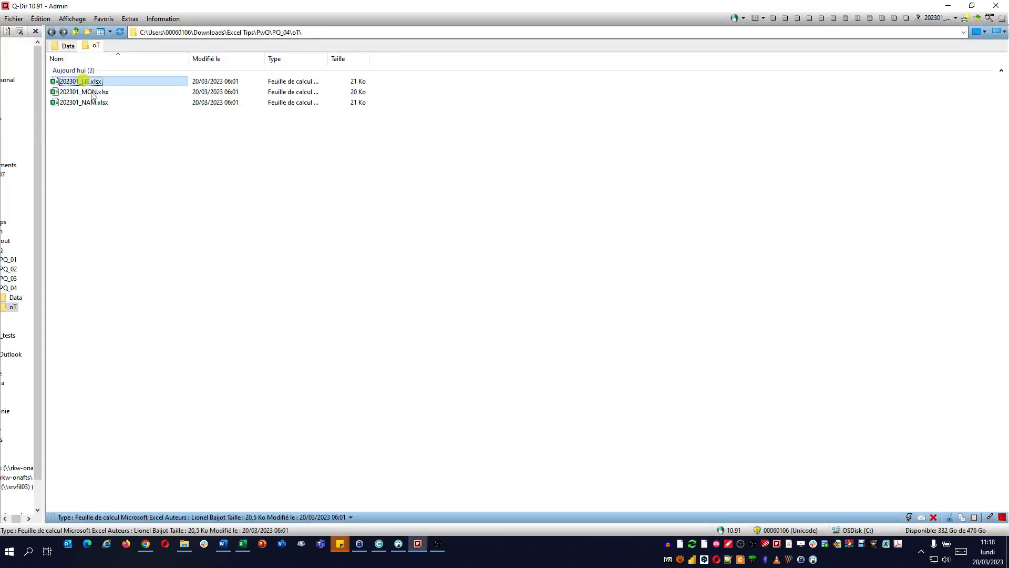
pyautogui.moveTo(89, 60); pyautogui.dragTo(130, 189)
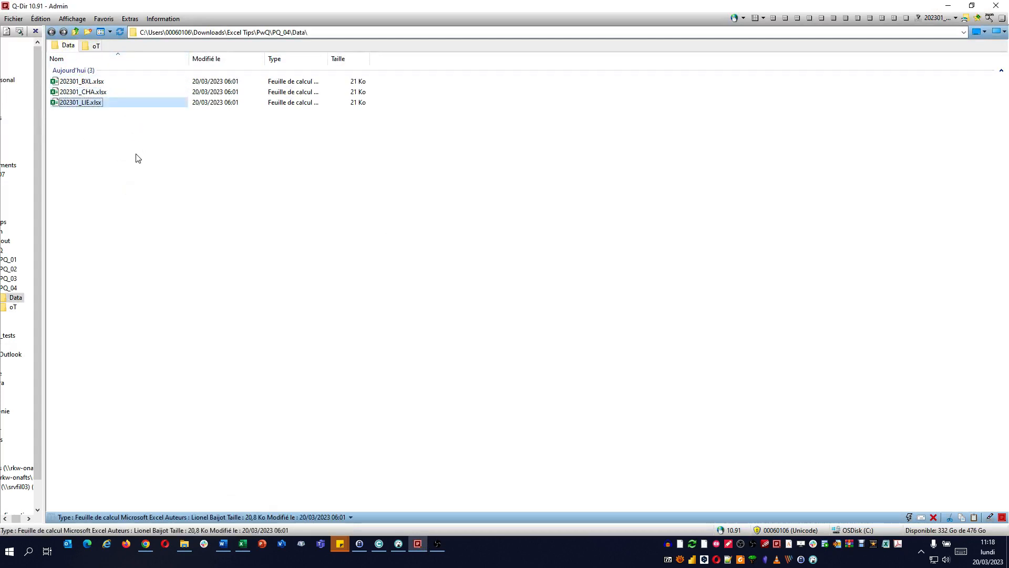
# Step: Switch back to Excel, refresh the Data table and select the LIEGE cells in the IMPLANTATION column
pyautogui.click(242, 543)
pyautogui.click(174, 155)
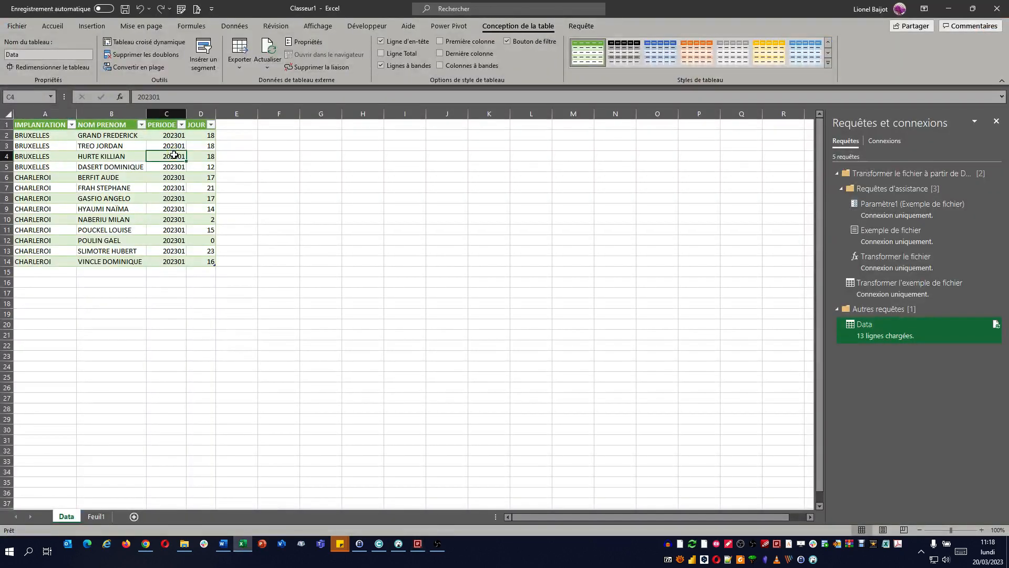
pyautogui.click(274, 49)
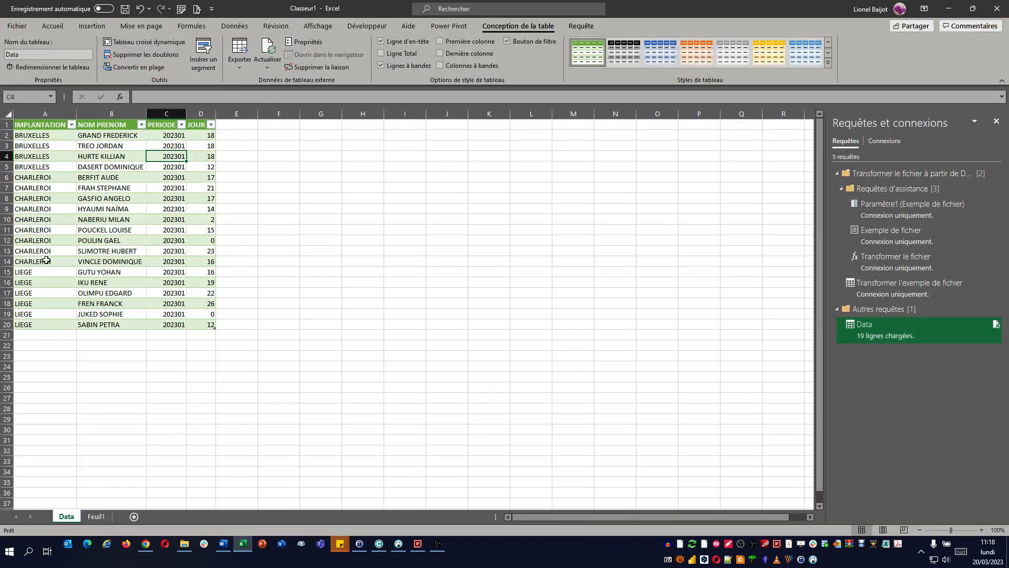
pyautogui.moveTo(44, 271); pyautogui.dragTo(44, 320)
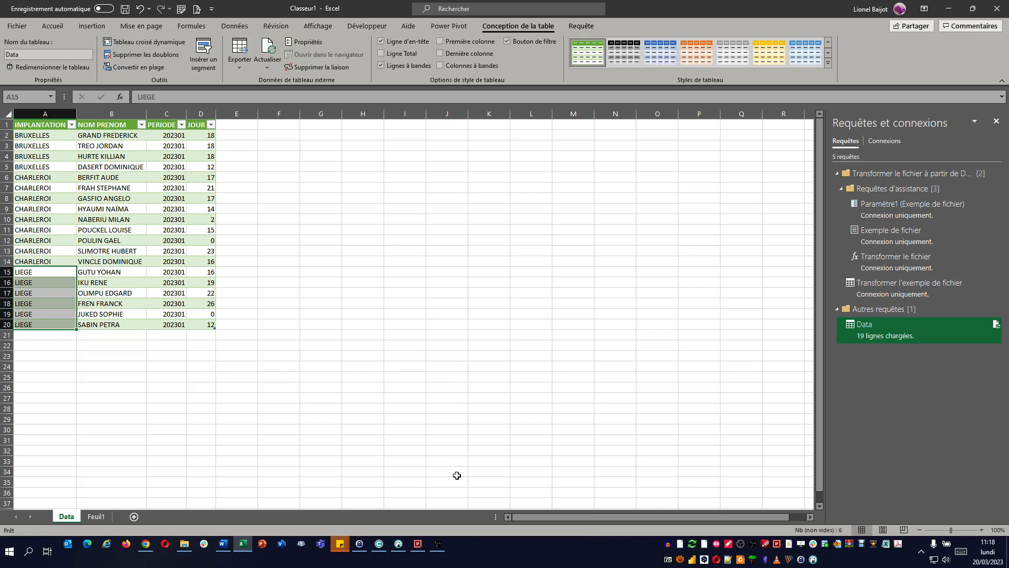
# Step: Switch to Q-Dir and copy 202301_MON.xlsx and 202301_NAM.xlsx from the oT folder into the Data folder
pyautogui.click(418, 543)
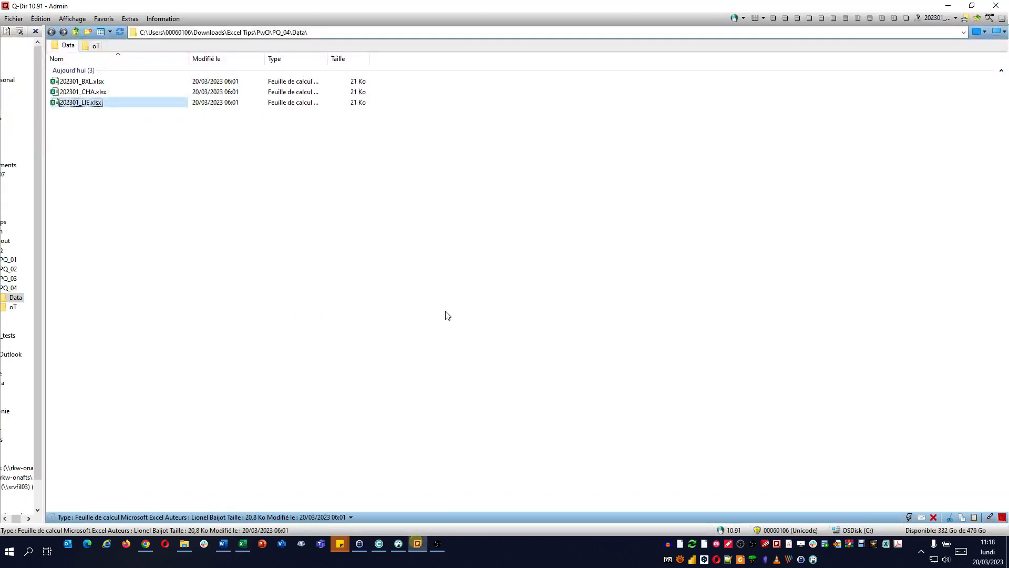
pyautogui.click(93, 47)
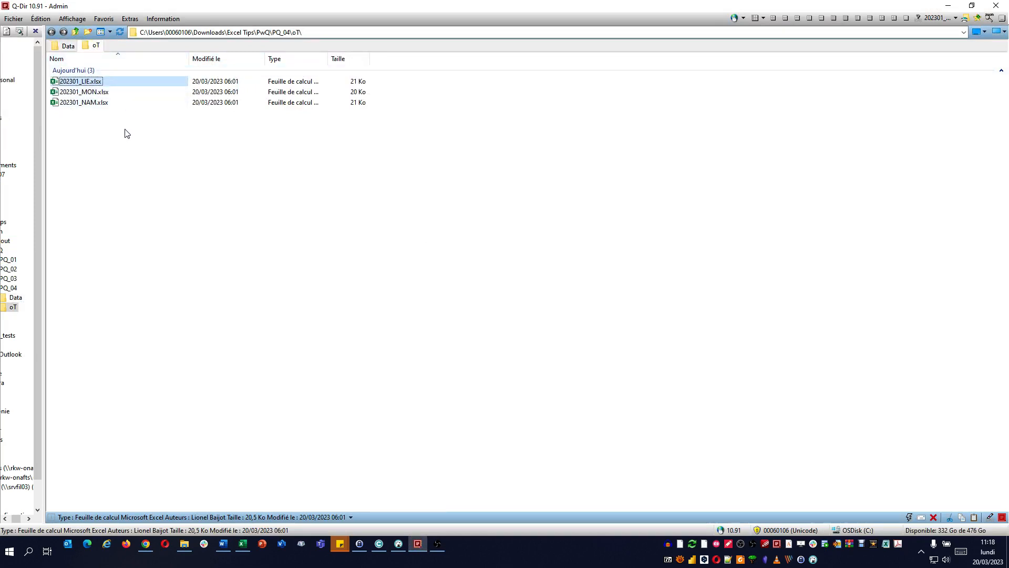
pyautogui.click(99, 93)
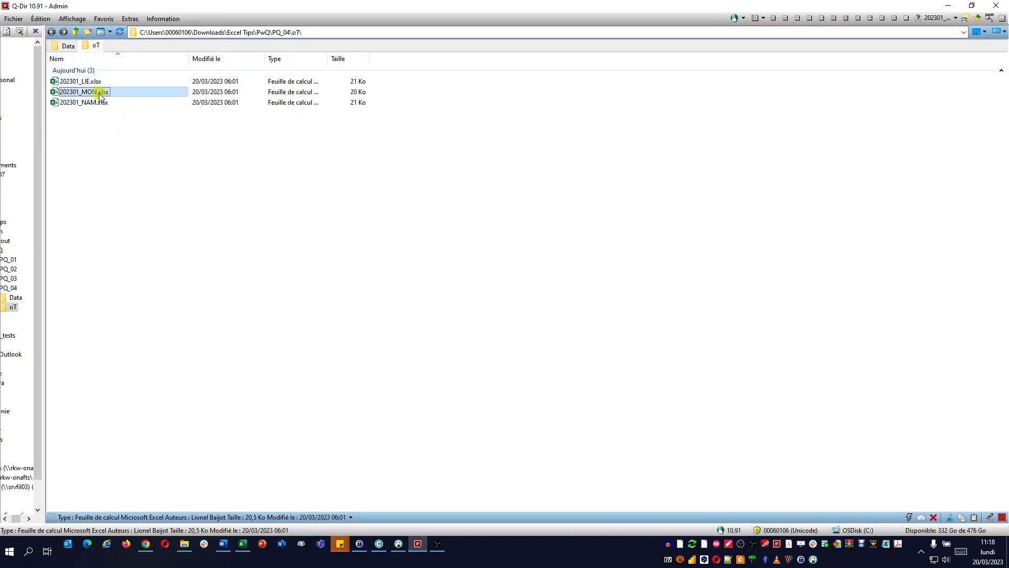
pyautogui.keyDown('ctrl'); pyautogui.click(102, 103); pyautogui.keyUp('ctrl')
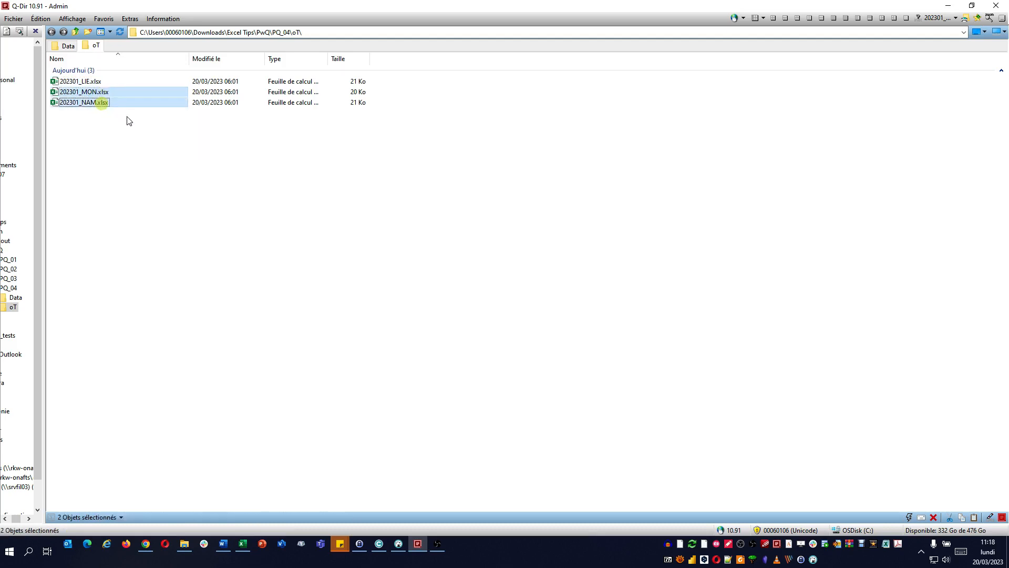
pyautogui.click(66, 46)
pyautogui.click(116, 155)
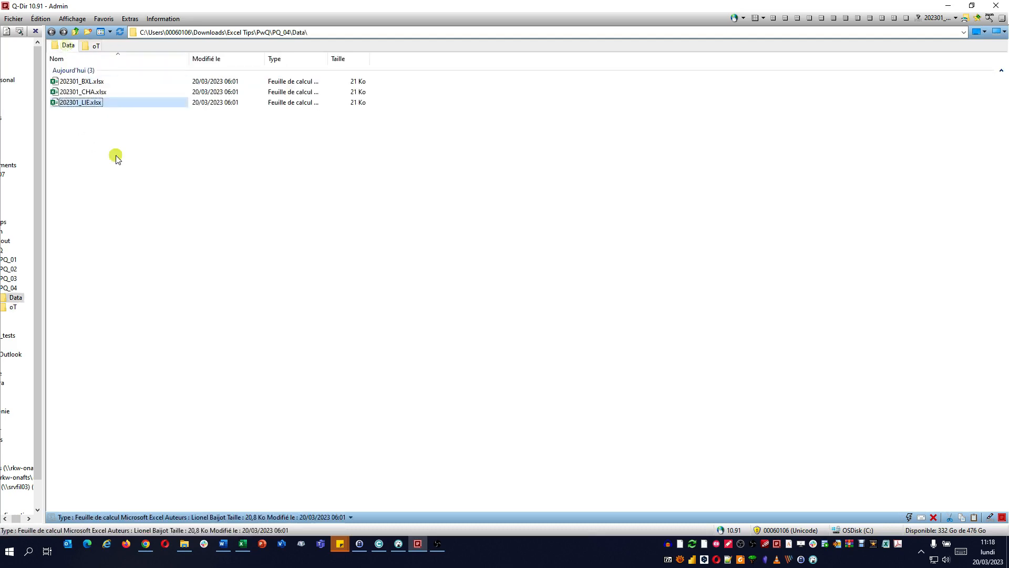
pyautogui.hotkey('ctrl', 'v')
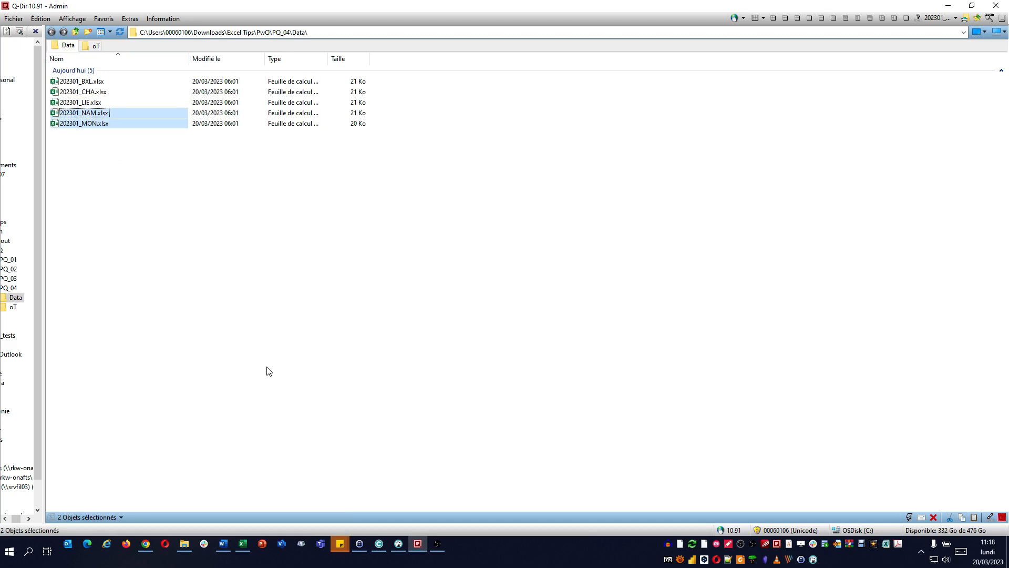
# Step: Return to Excel and refresh the Data table to bring in the newly copied files
pyautogui.click(242, 542)
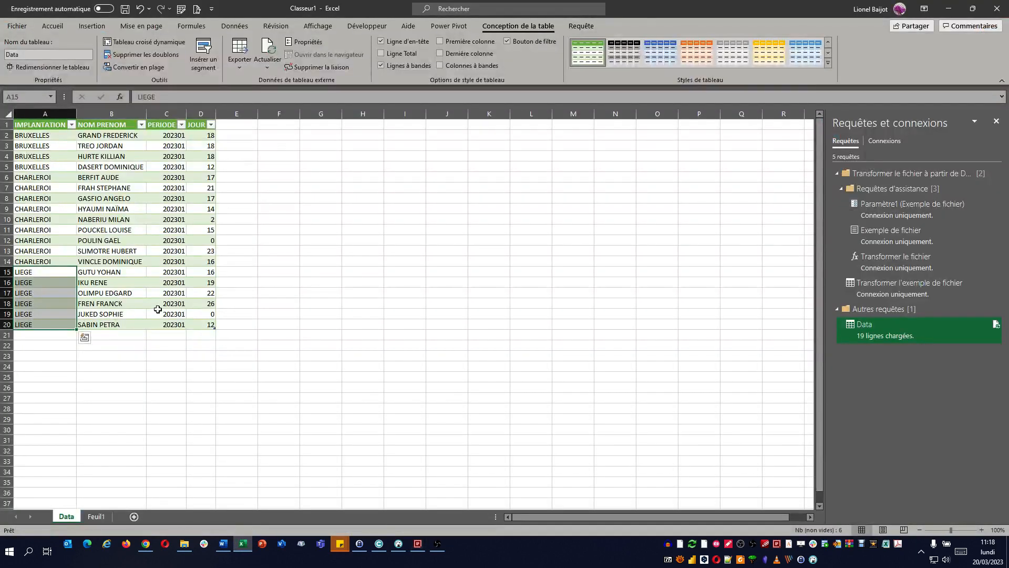
pyautogui.click(158, 311)
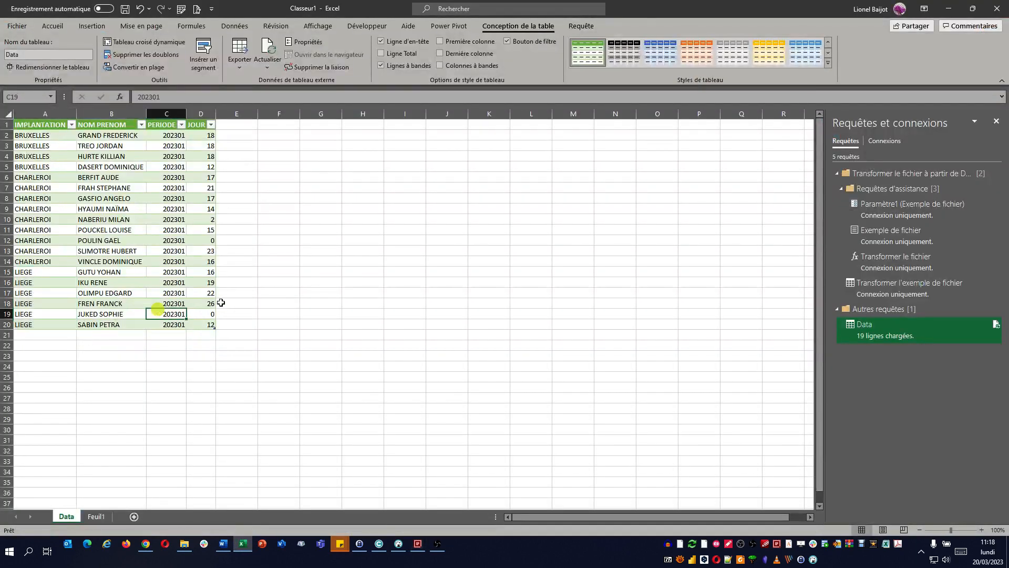
pyautogui.click(268, 47)
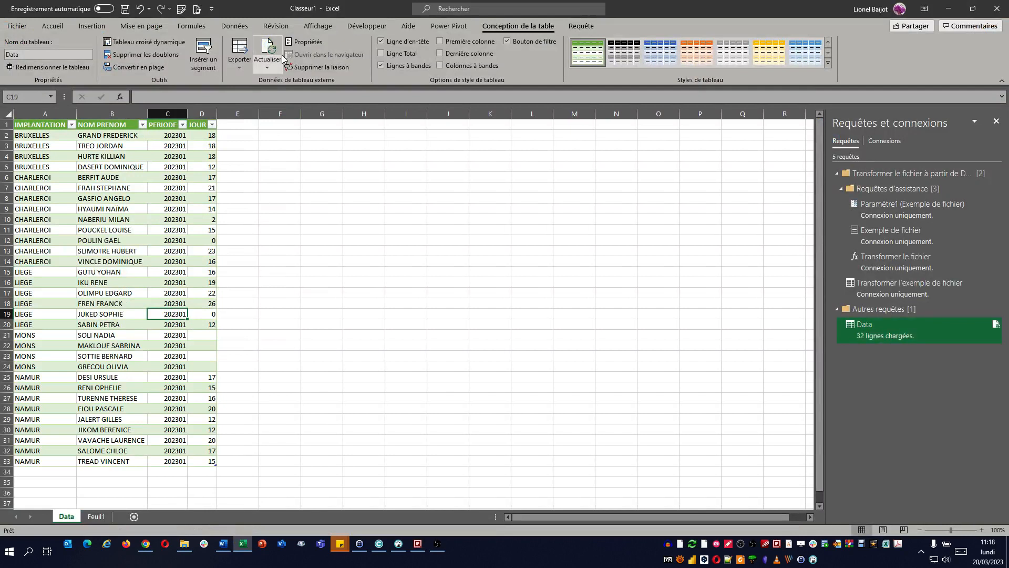
# Step: Select the JOUR cells of the MONS rows to inspect their contents
pyautogui.press('Down')
pyautogui.press('Down')
pyautogui.hotkey('shift', 'Right')
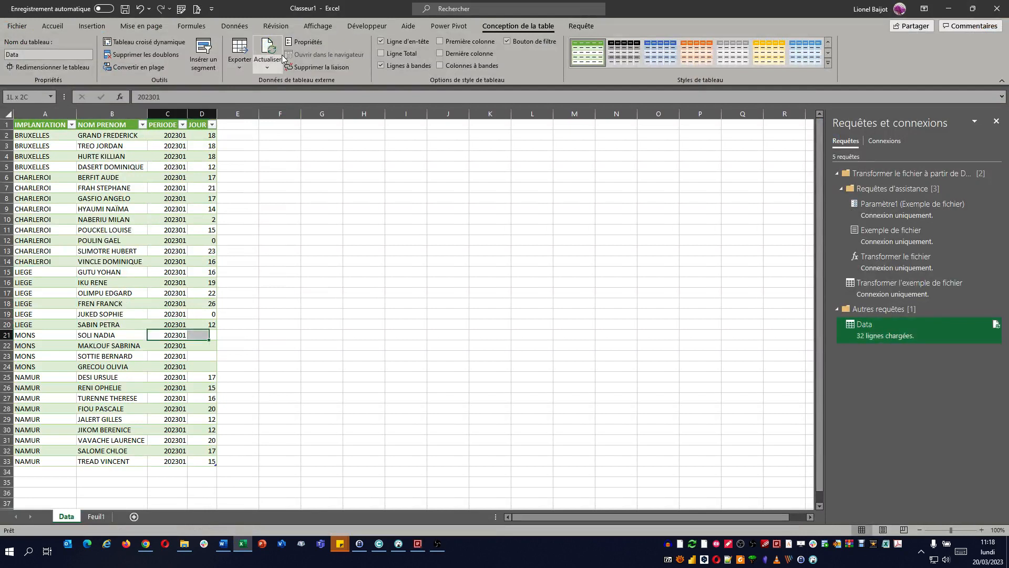
pyautogui.press('Right')
pyautogui.hotkey('shift', 'Down')
pyautogui.hotkey('shift', 'Down')
pyautogui.hotkey('shift', 'Down')
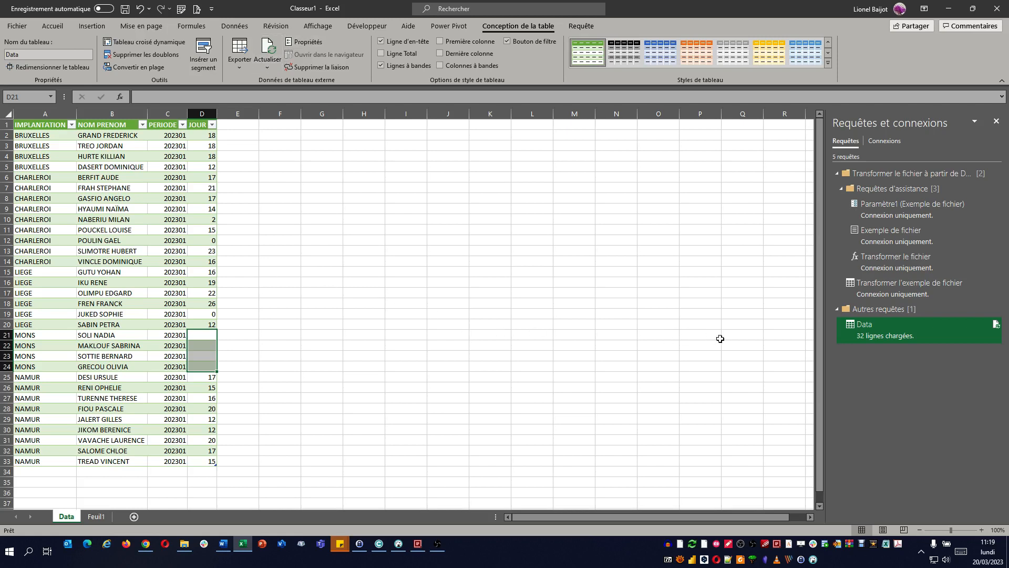
# Step: Open the Data query in the Power Query editor and refresh its preview
pyautogui.moveTo(897, 334)
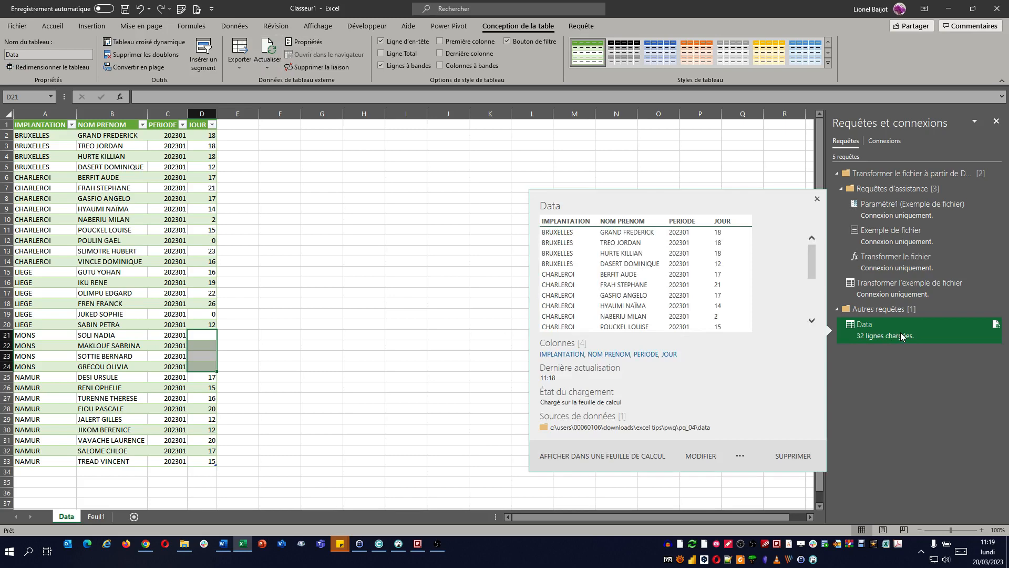
pyautogui.doubleClick(901, 335)
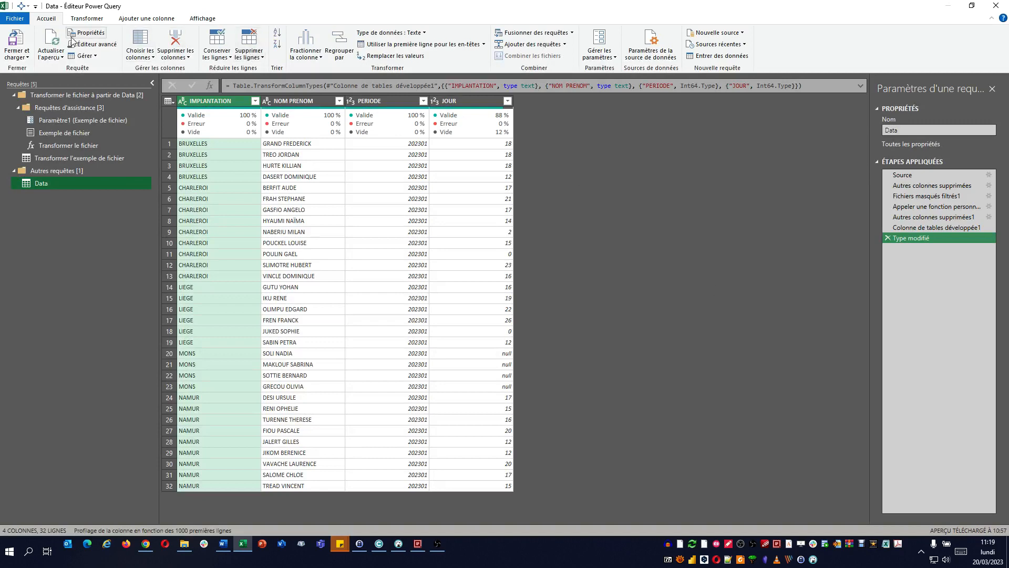
pyautogui.click(55, 41)
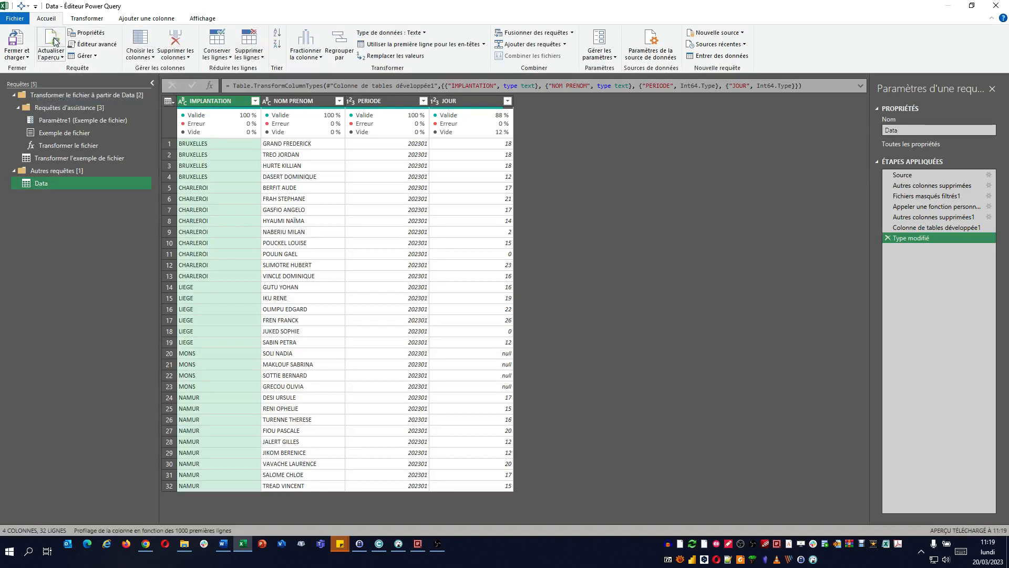
# Step: Trace the MONS rows' JOUR values back to the Autres colonnes supprimées1 step and preview the first four nested tables to compare their columns
pyautogui.click(494, 387)
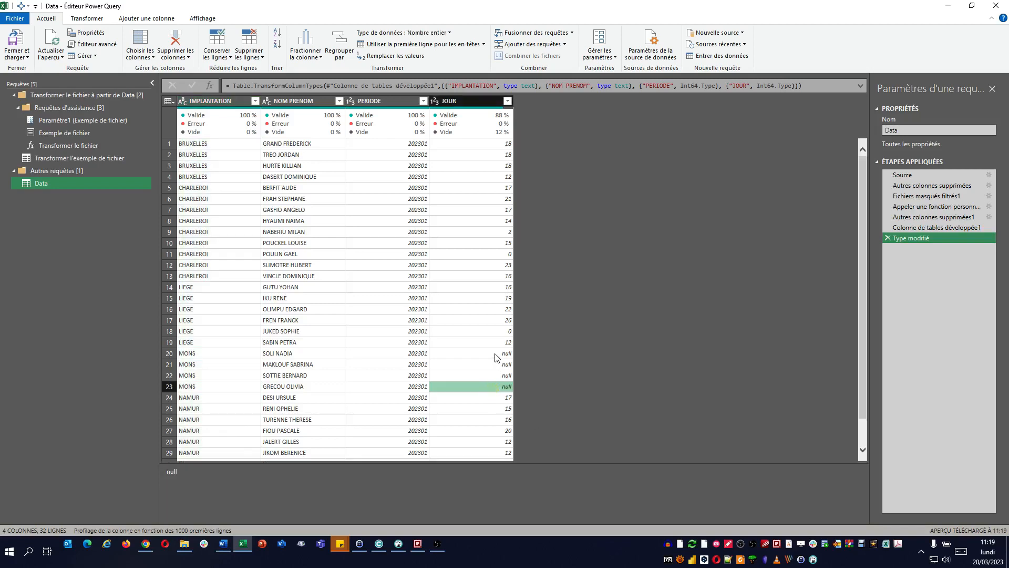
pyautogui.click(495, 353)
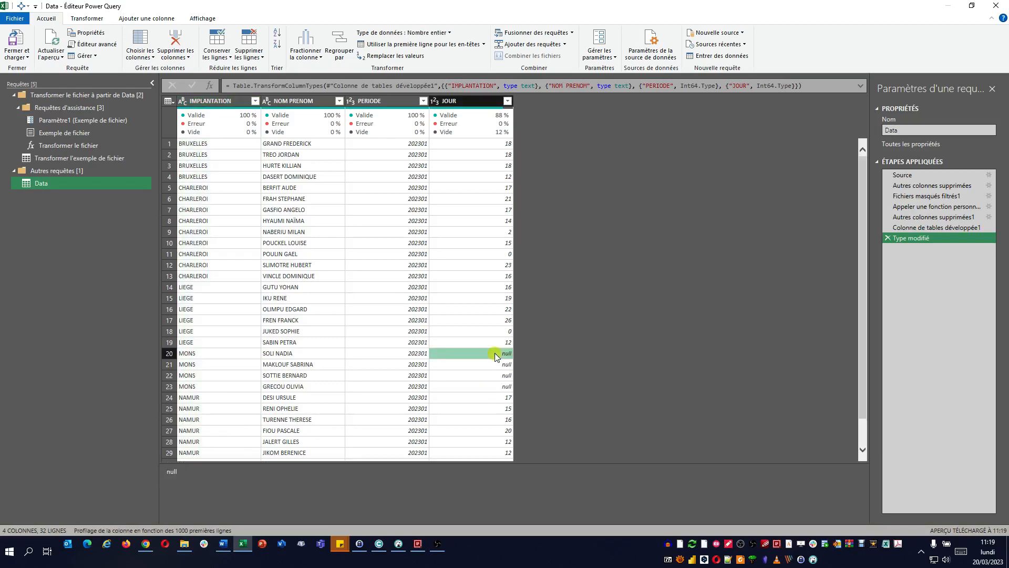
pyautogui.click(923, 227)
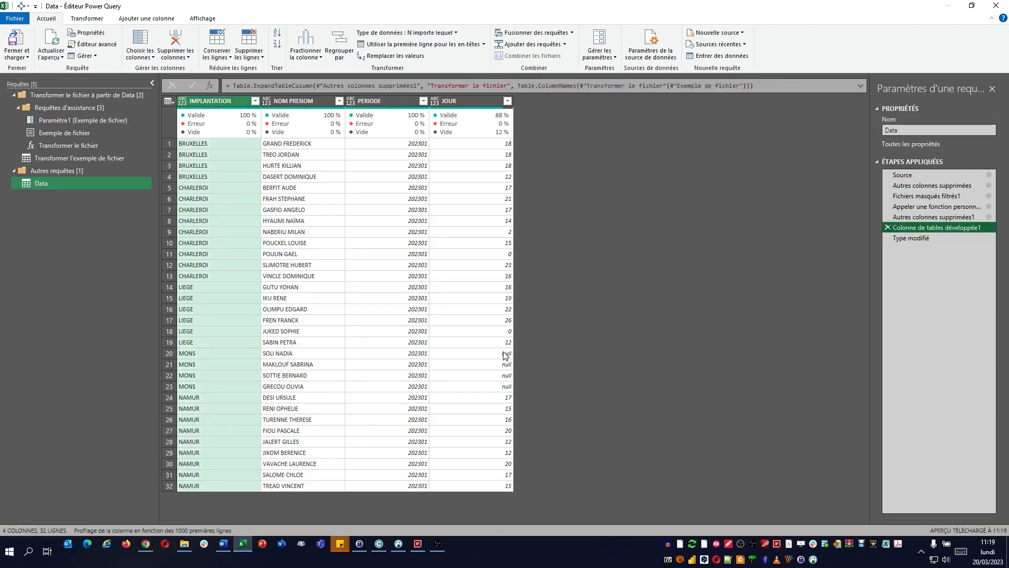
pyautogui.click(928, 218)
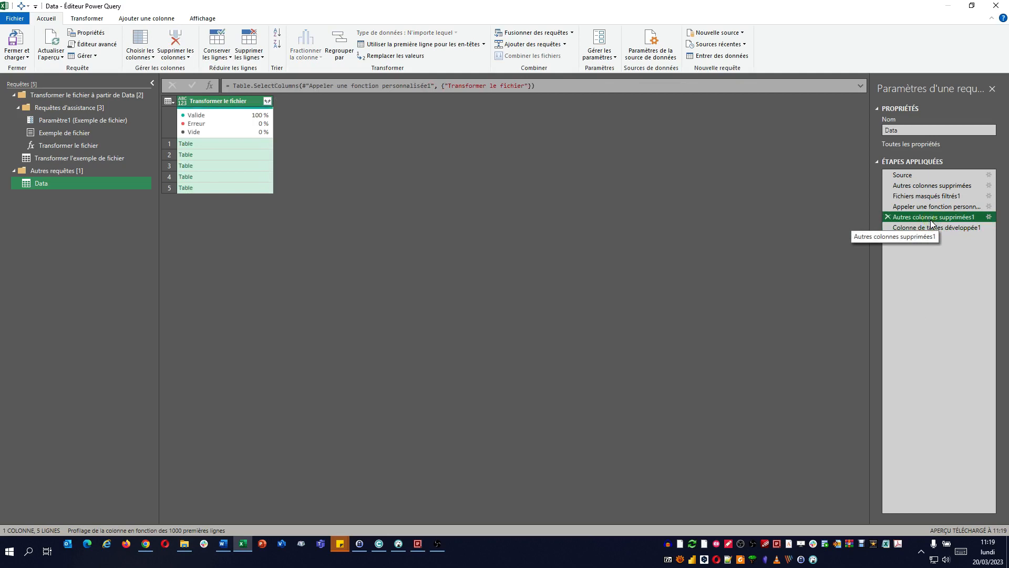
pyautogui.click(254, 144)
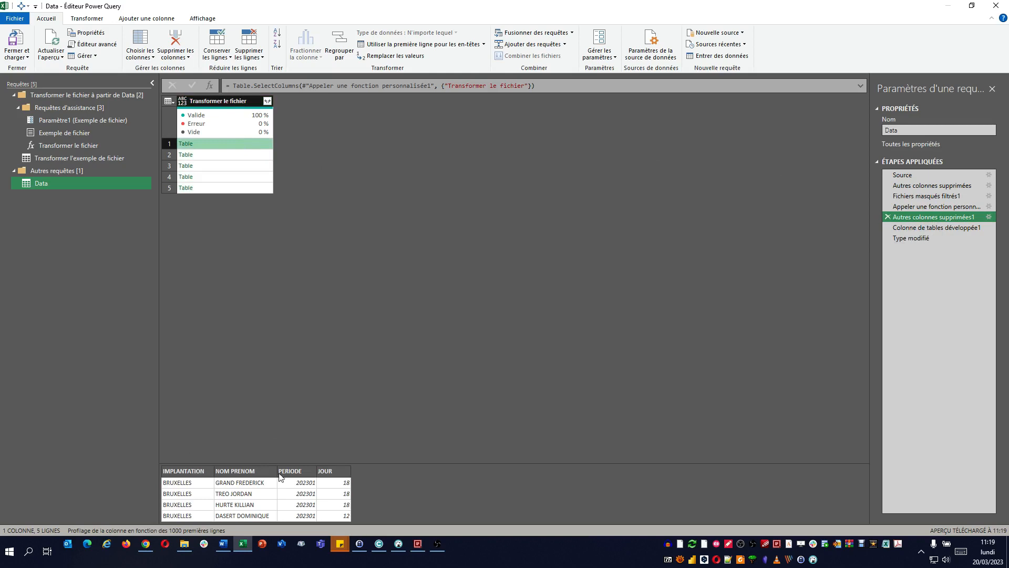
pyautogui.click(243, 156)
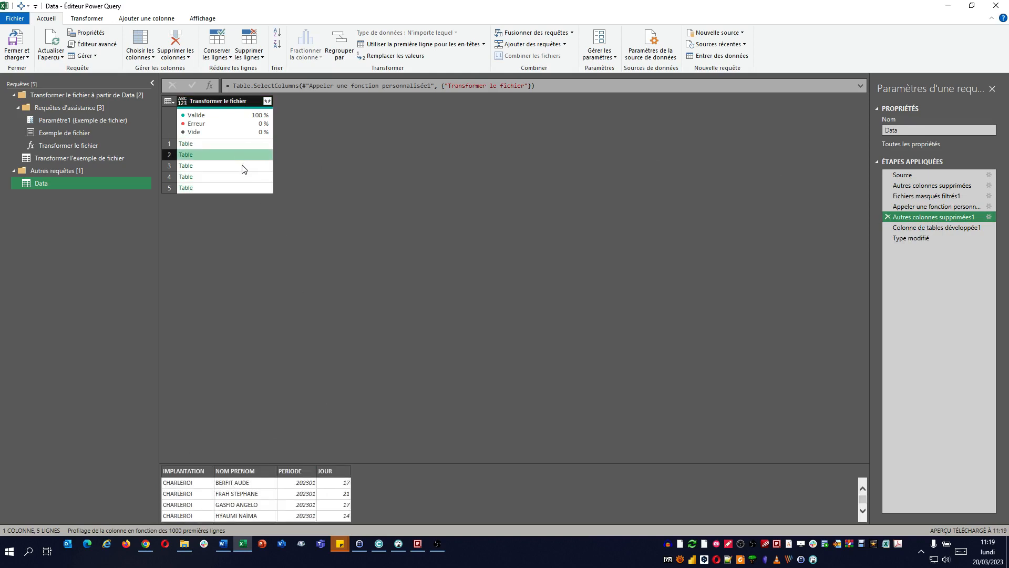
pyautogui.click(242, 166)
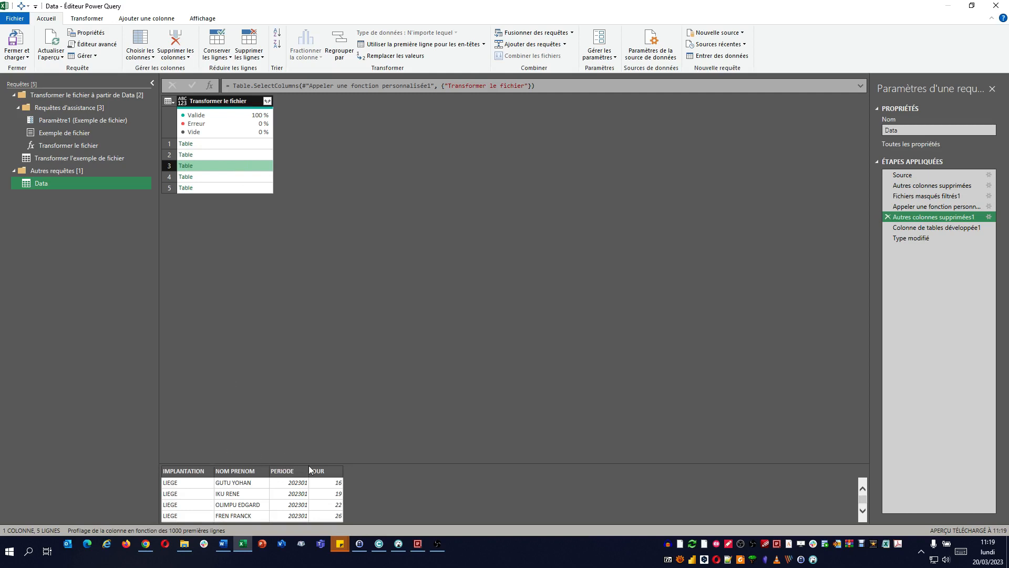
pyautogui.click(245, 177)
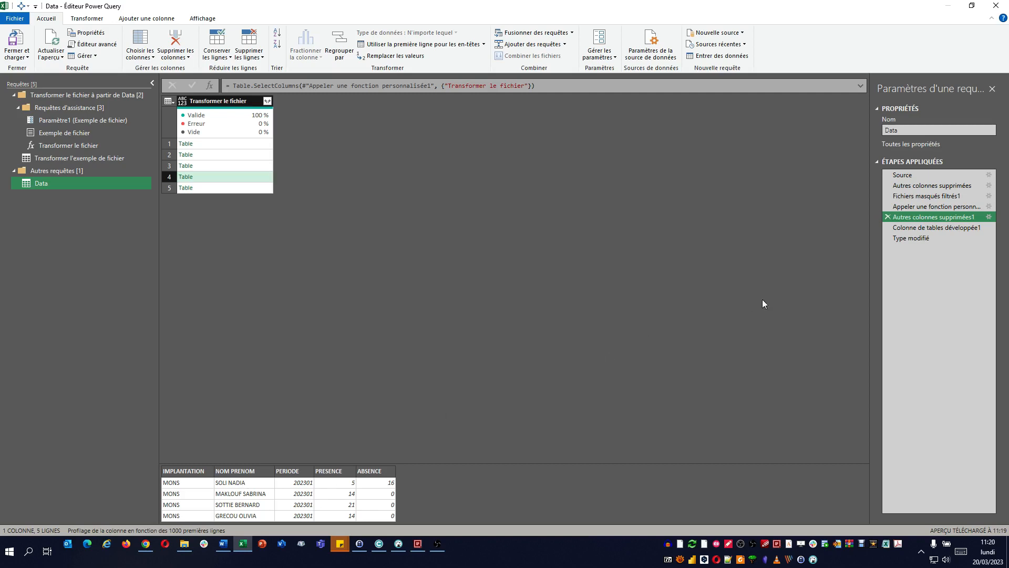
# Step: Delete the Type modifié and Colonne de tables développée1 steps from the Data query
pyautogui.click(903, 228)
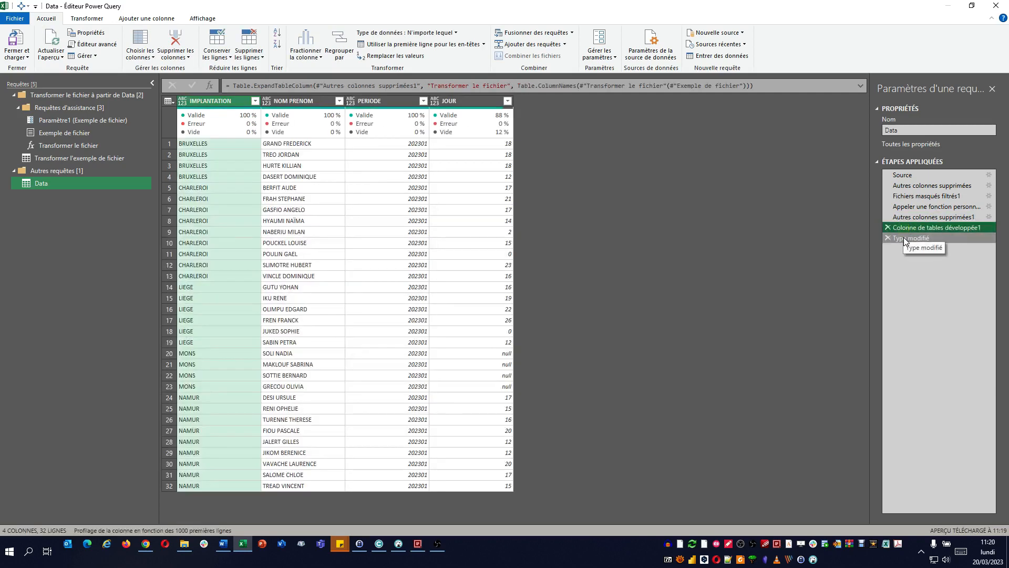
pyautogui.click(904, 237)
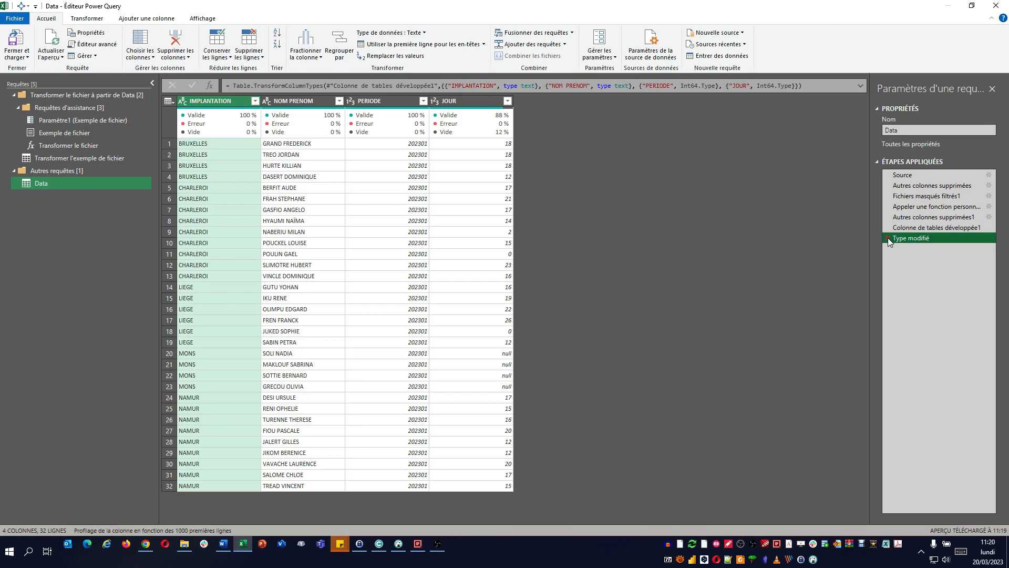
pyautogui.click(888, 237)
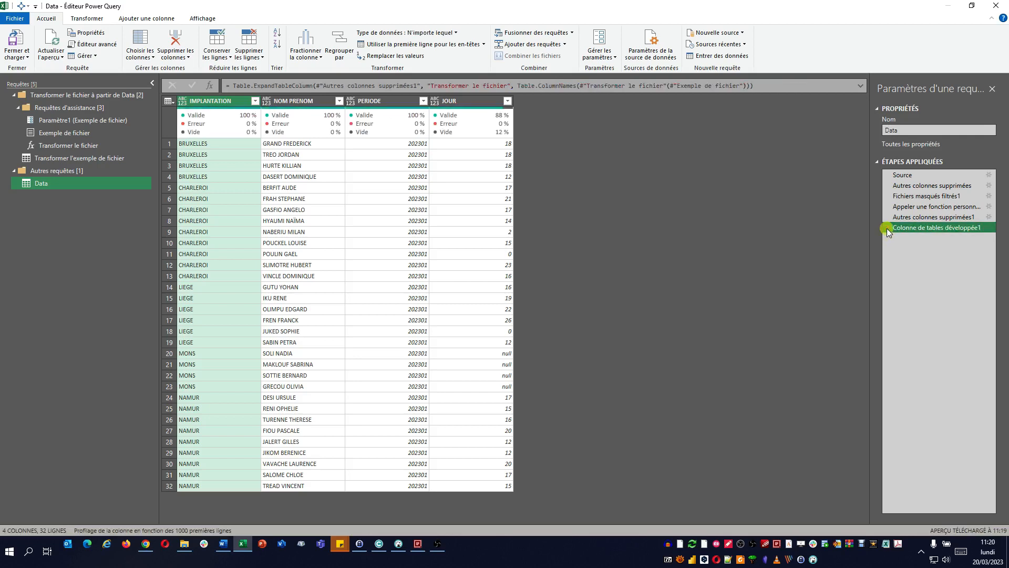
pyautogui.click(887, 228)
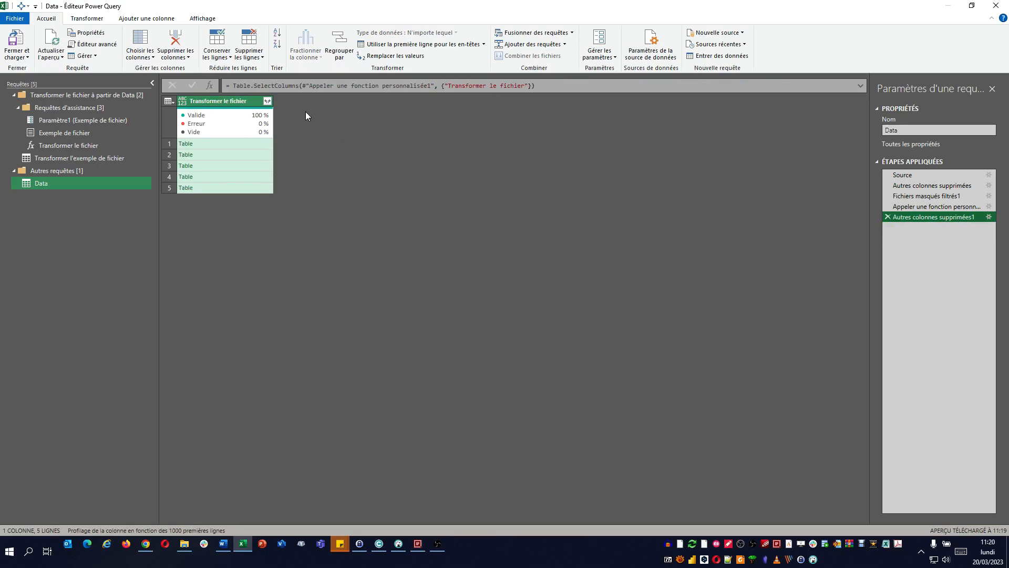
# Step: Expand the Transformer le fichier column with the fully loaded list of columns, all selected and without the original column name as prefix
pyautogui.click(269, 102)
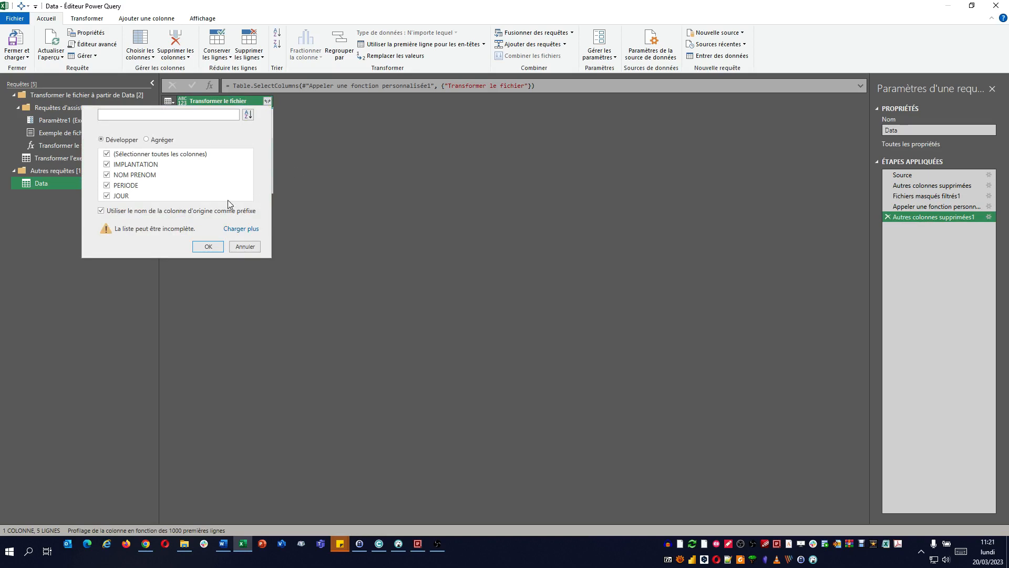
pyautogui.click(193, 211)
pyautogui.click(248, 229)
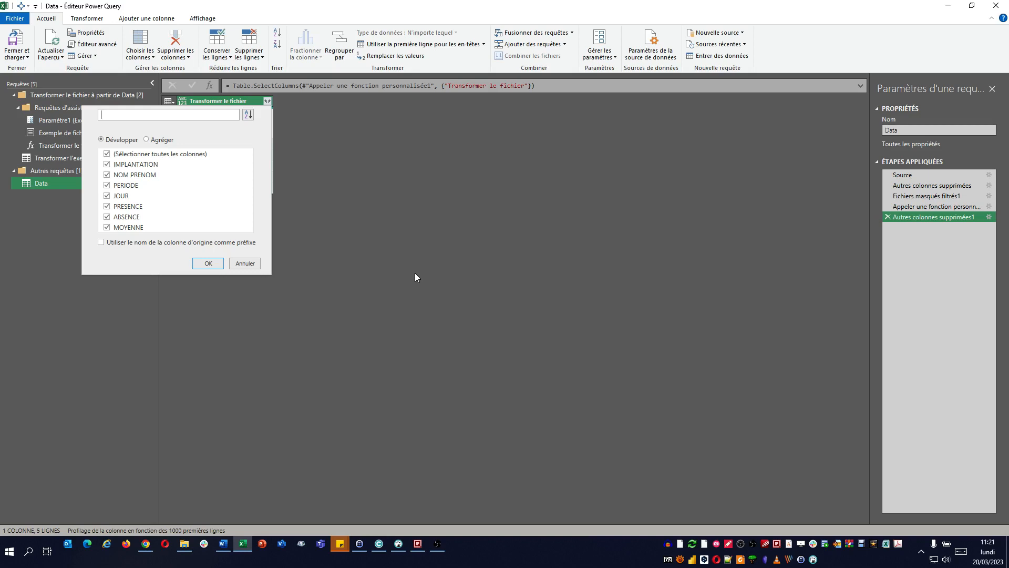
pyautogui.click(218, 264)
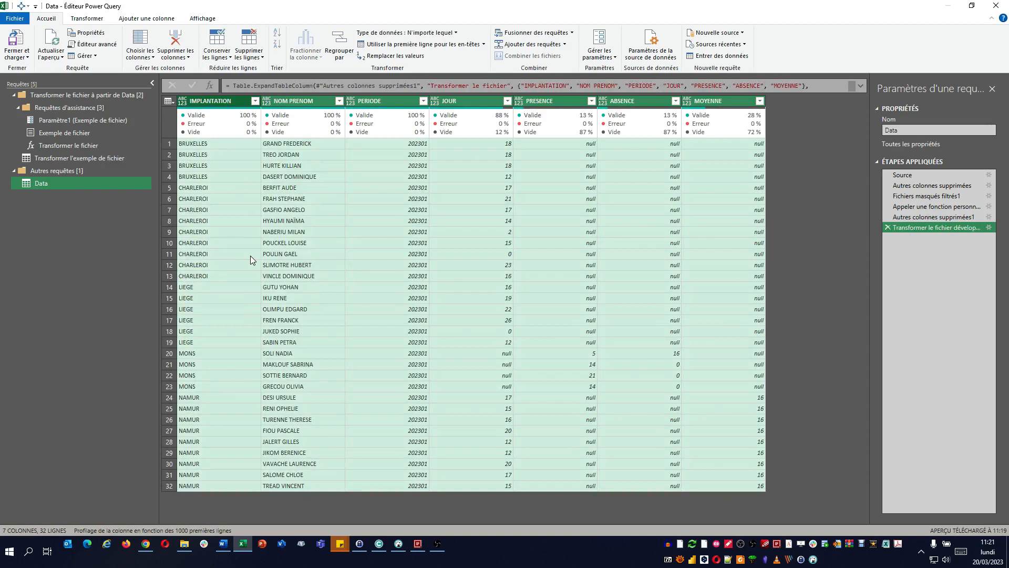
# Step: Compare the JOUR and PRESENCE columns, and remove the ABSENCE and MOYENNE columns from the Data query
pyautogui.click(479, 99)
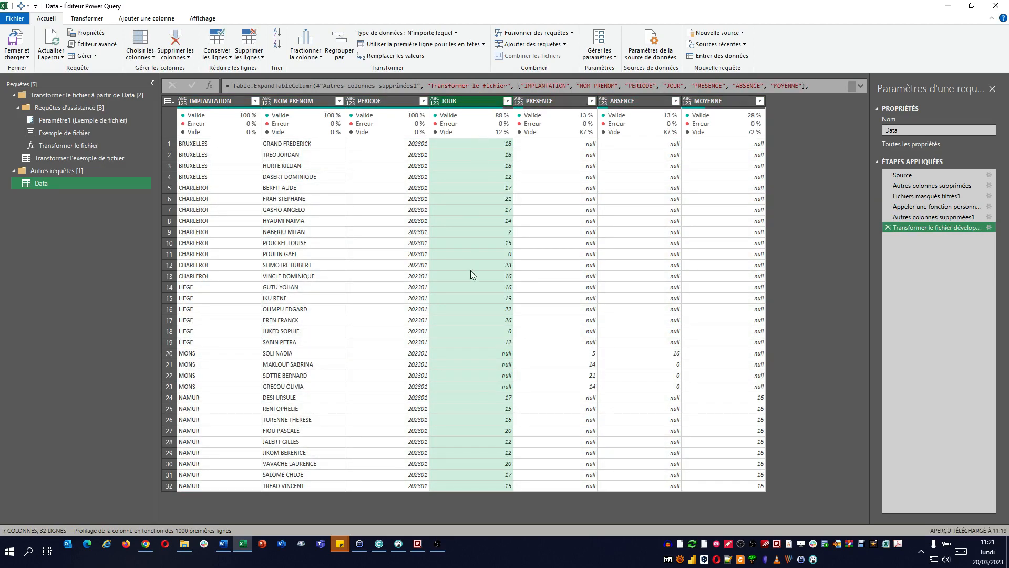
pyautogui.click(474, 355)
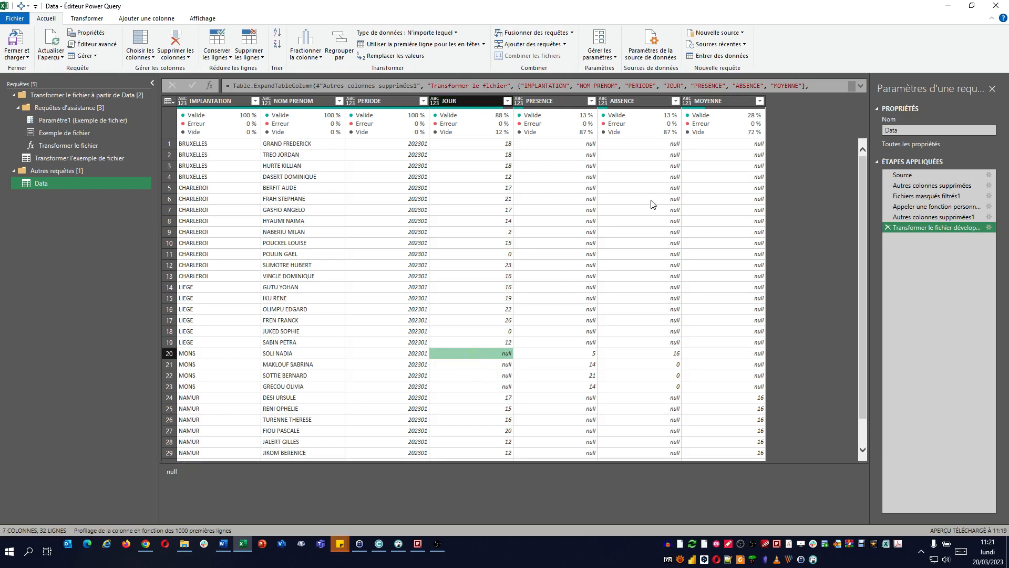
pyautogui.click(554, 100)
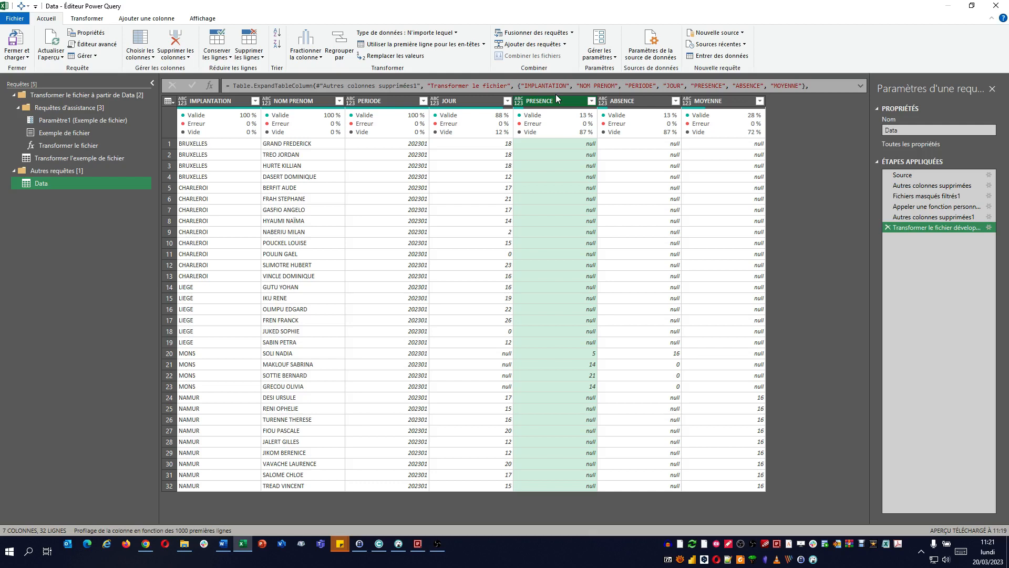
pyautogui.click(639, 102)
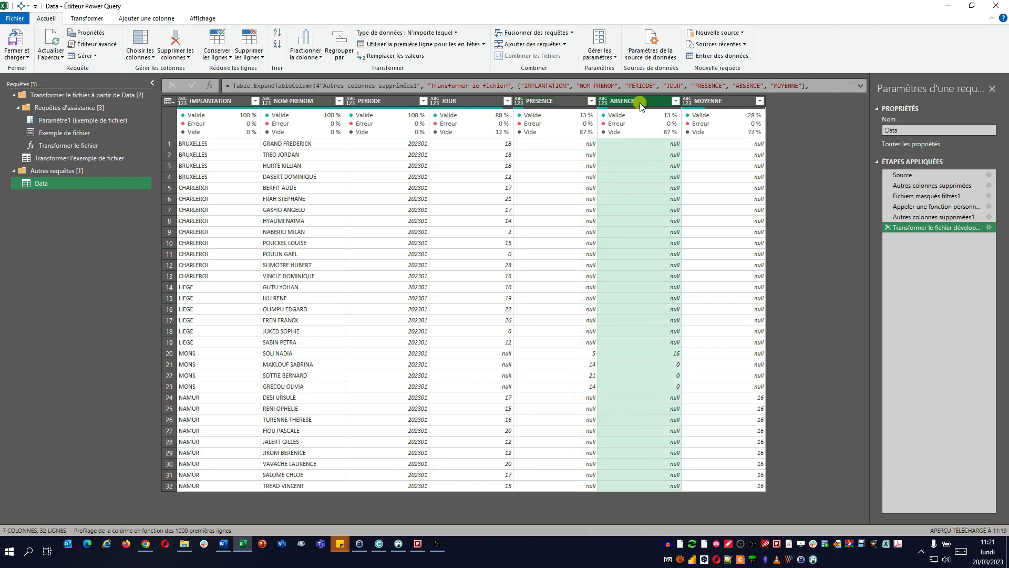
pyautogui.keyDown('ctrl'); pyautogui.click(714, 103); pyautogui.keyUp('ctrl')
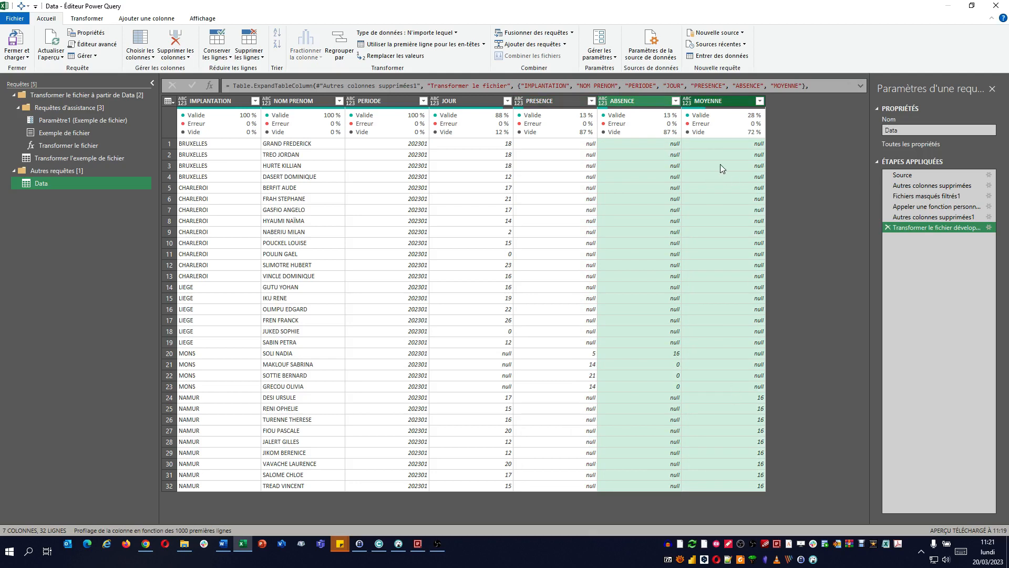
pyautogui.rightClick(652, 102)
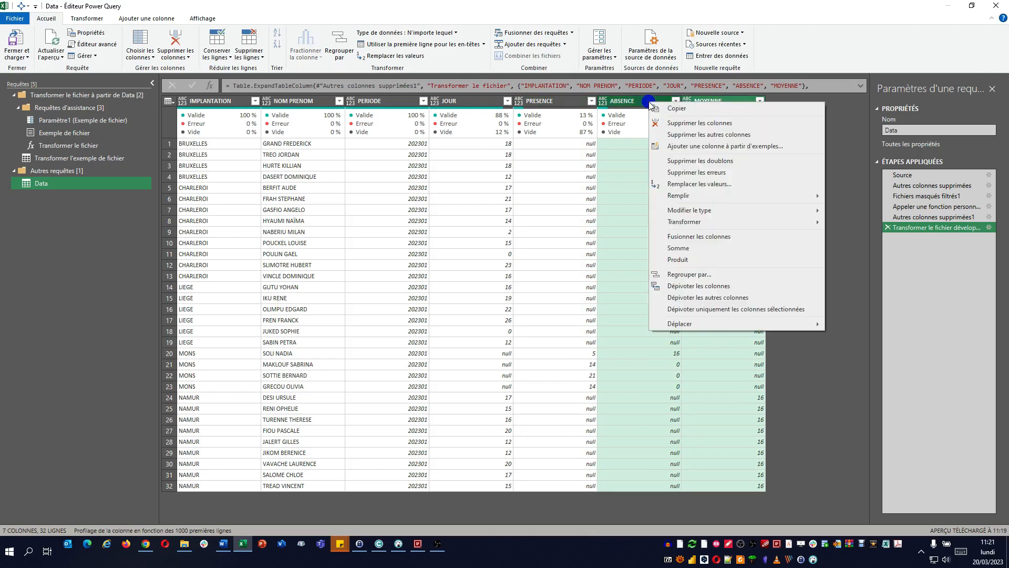
pyautogui.click(710, 126)
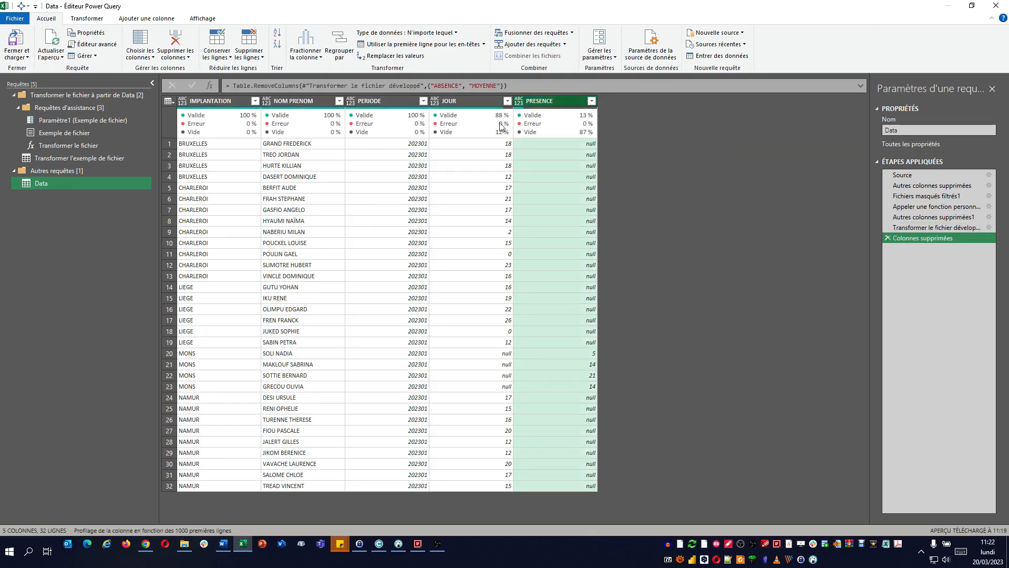
# Step: Start a custom column in the Data query and name it Pres
pyautogui.keyDown('ctrl'); pyautogui.click(478, 100); pyautogui.keyUp('ctrl')
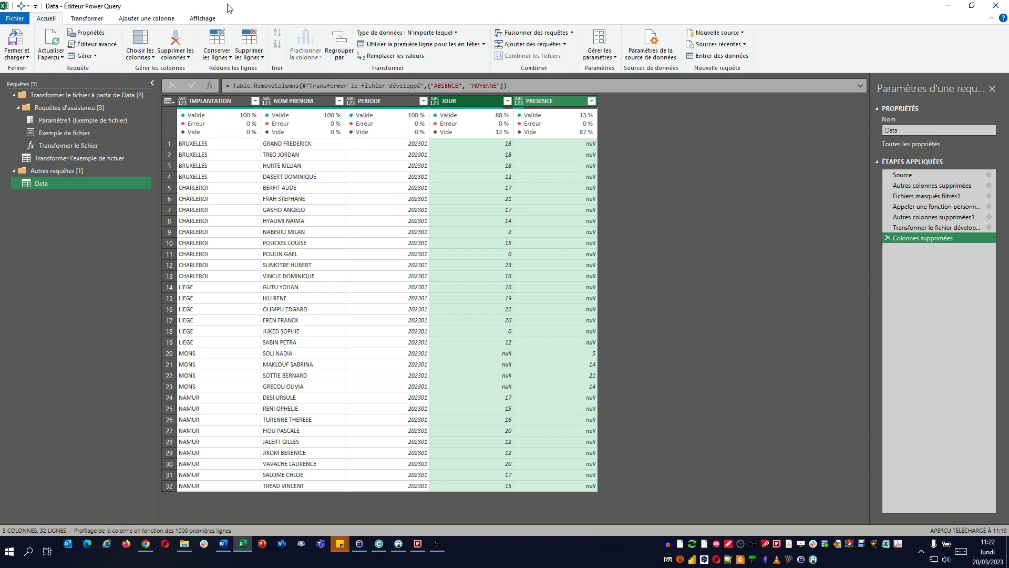
pyautogui.click(157, 21)
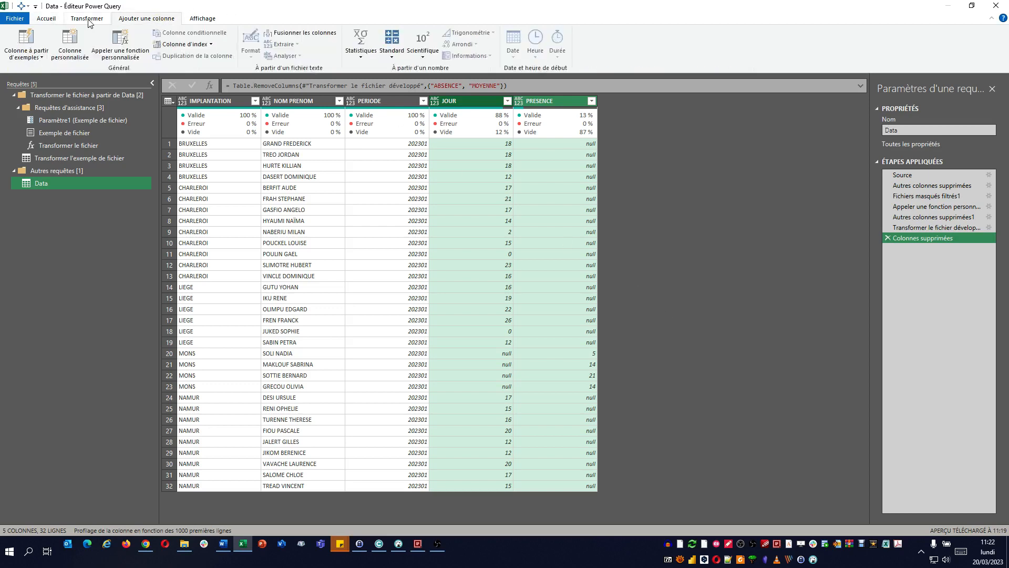
pyautogui.click(74, 35)
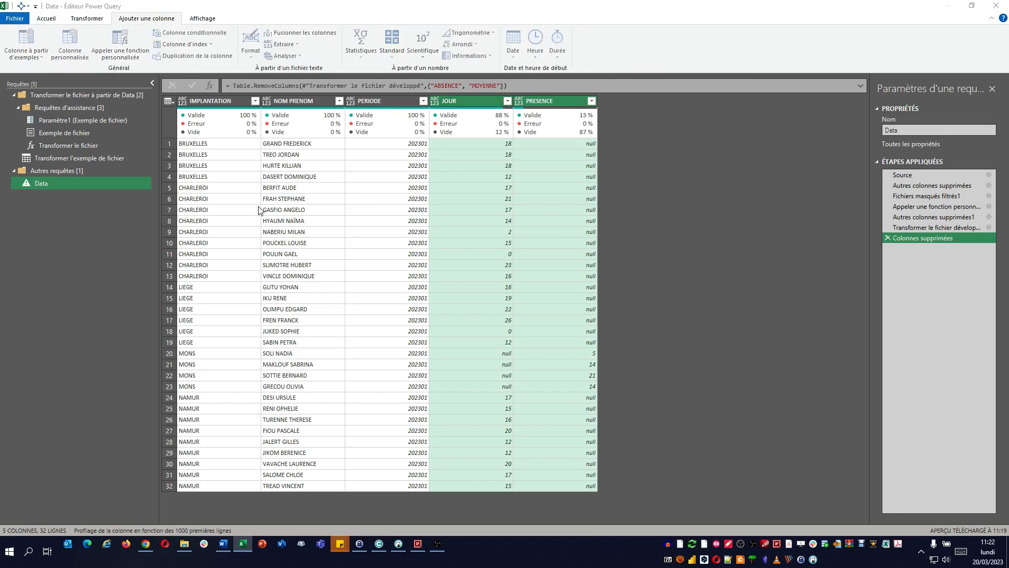
pyautogui.doubleClick(390, 218)
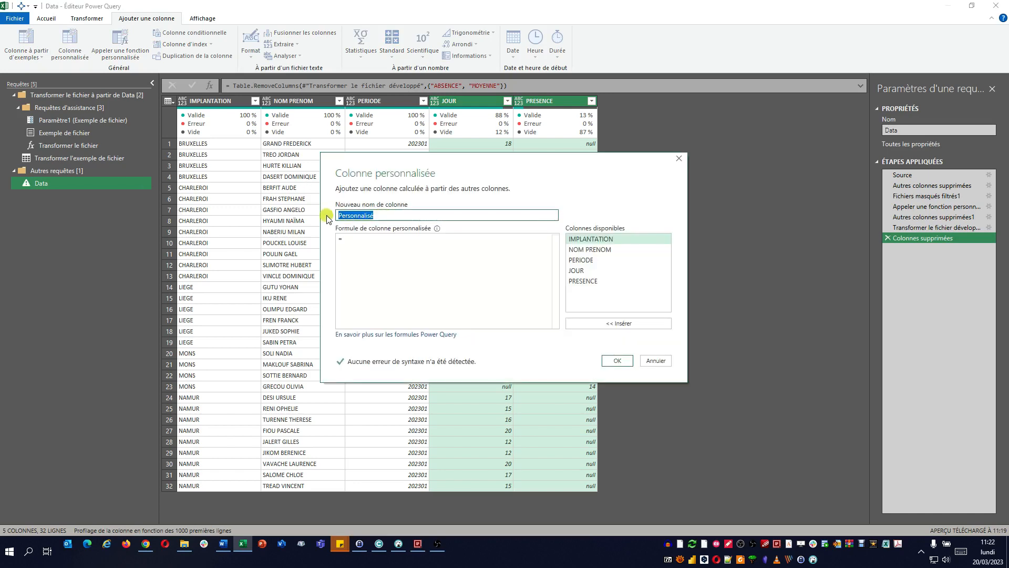
pyautogui.write('Pres')
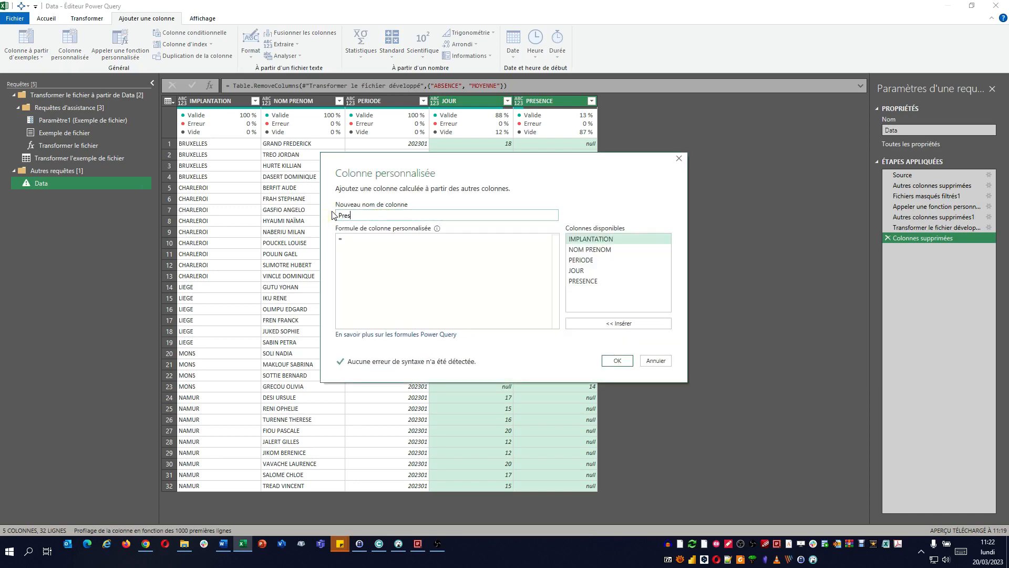
# Step: Define the Pres custom column as if [JOUR]<>null then [JOUR] else [PRESENCE], and delete the Personnalisée ajoutée step it adds
pyautogui.click(383, 241)
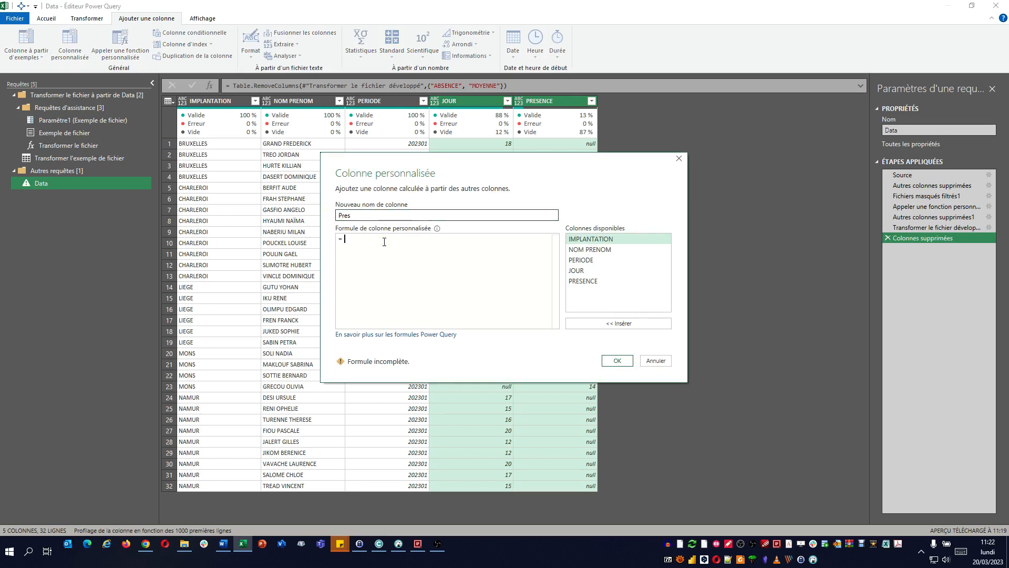
pyautogui.write('if')
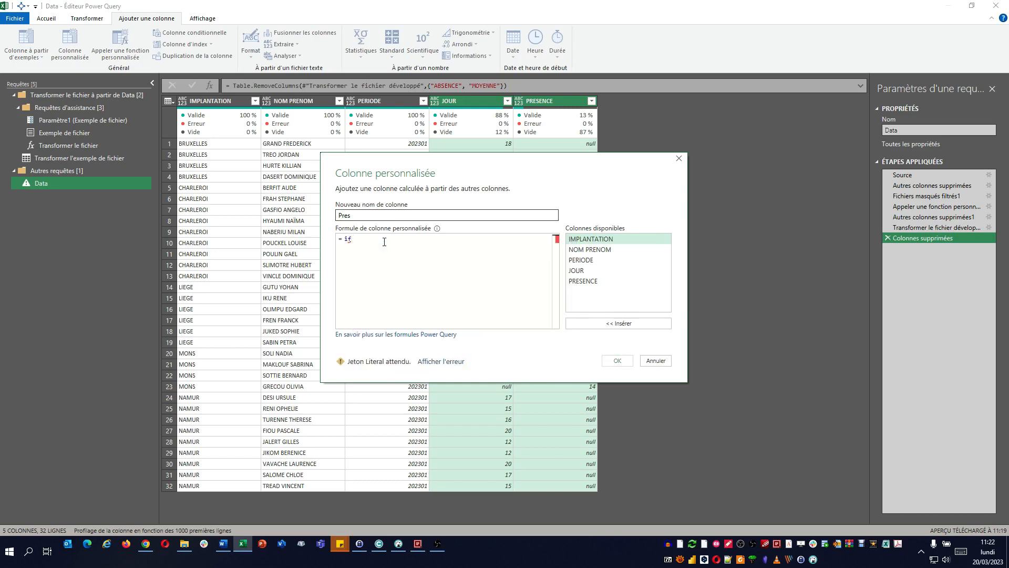
pyautogui.doubleClick(573, 270)
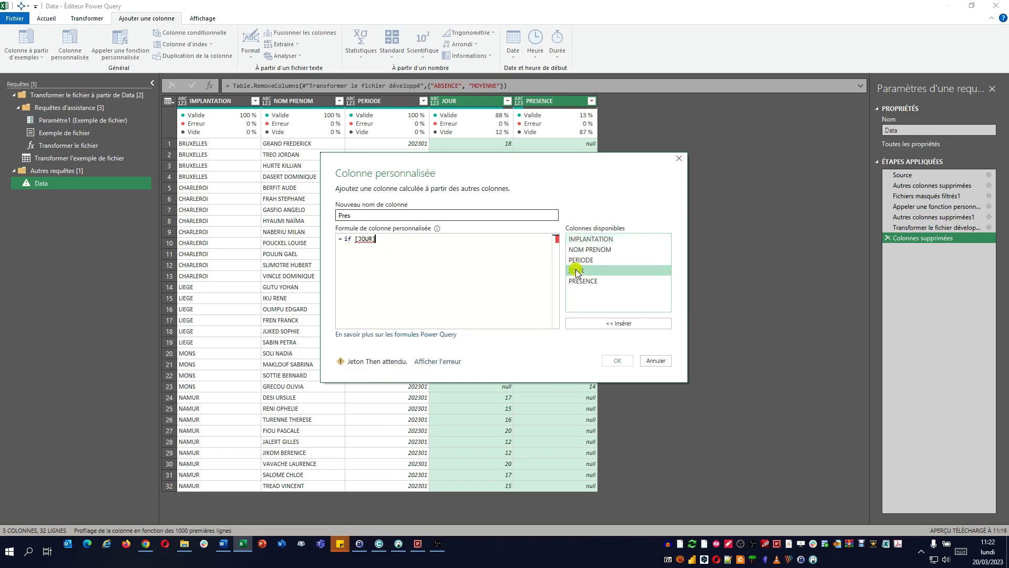
pyautogui.write('<>')
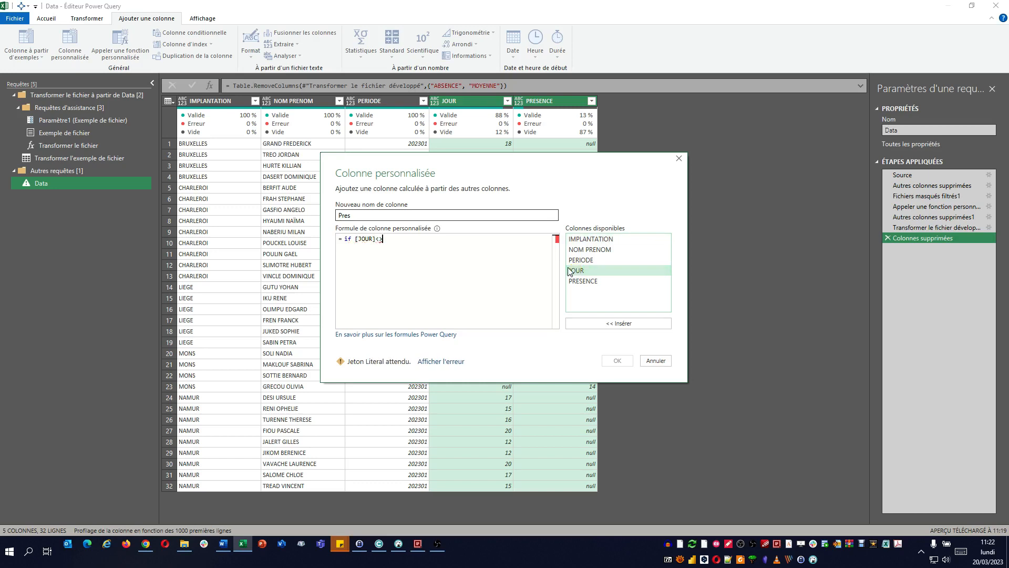
pyautogui.write('null ')
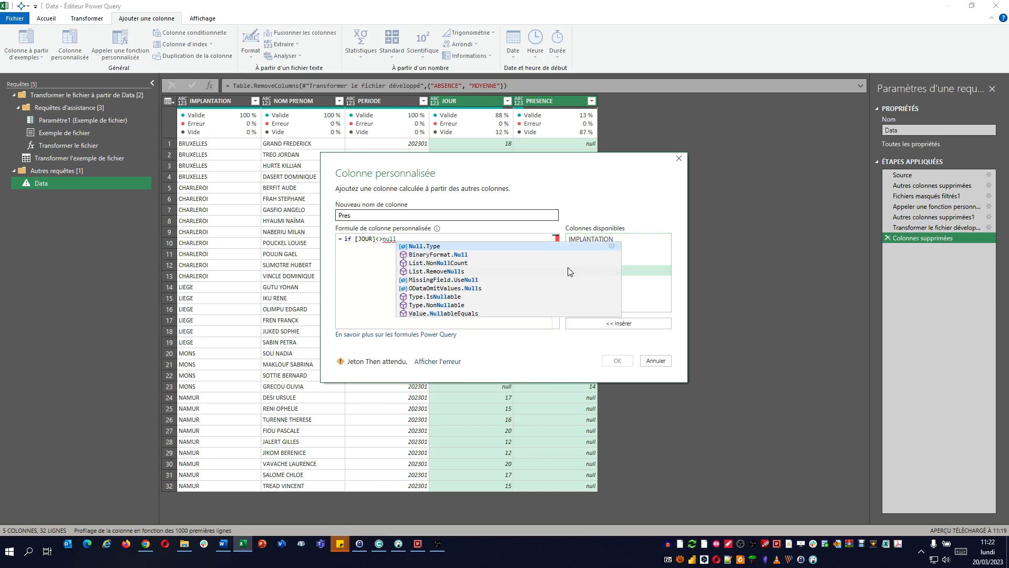
pyautogui.write('then')
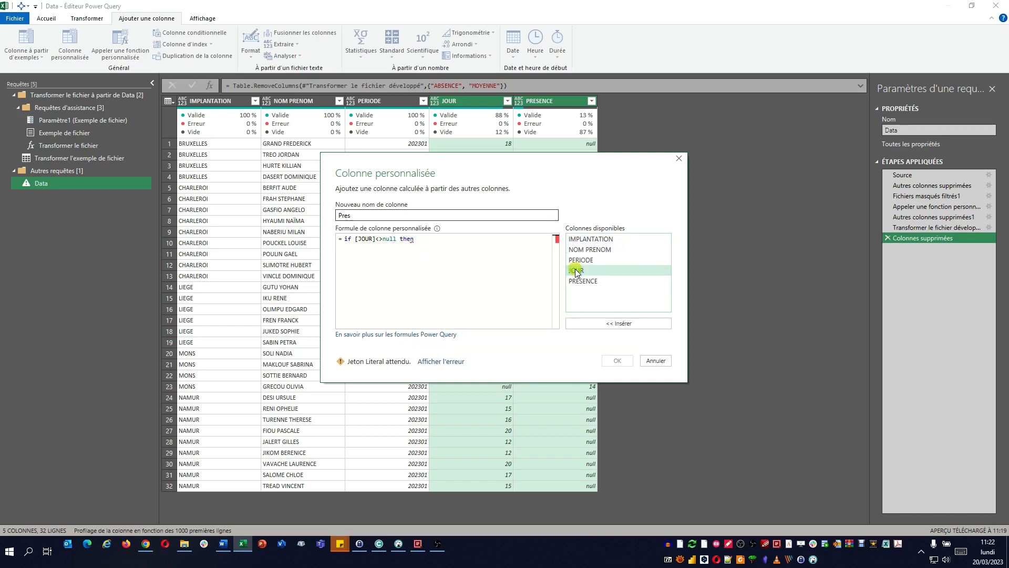
pyautogui.doubleClick(575, 270)
pyautogui.write('else')
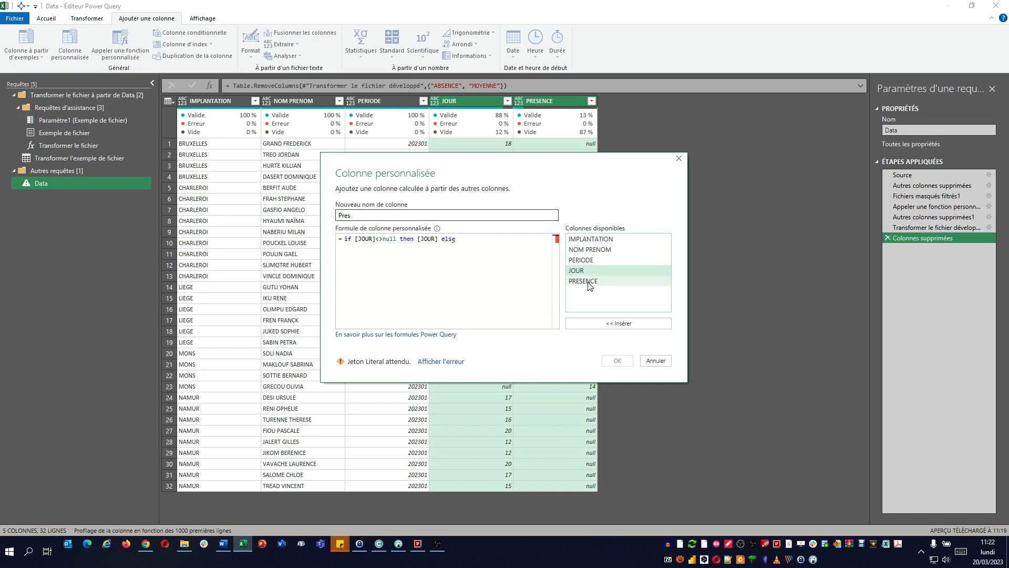
pyautogui.doubleClick(588, 282)
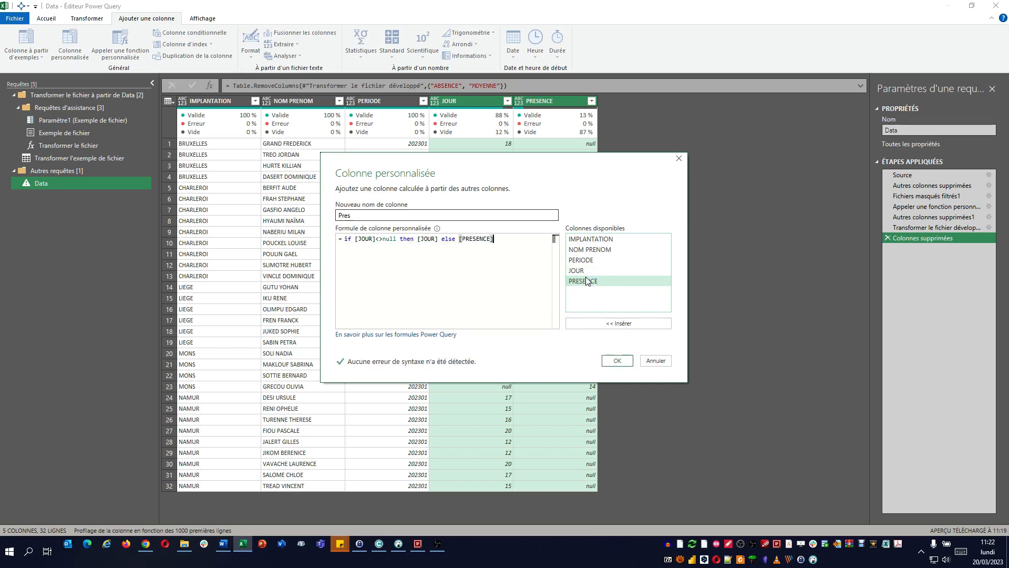
pyautogui.click(614, 369)
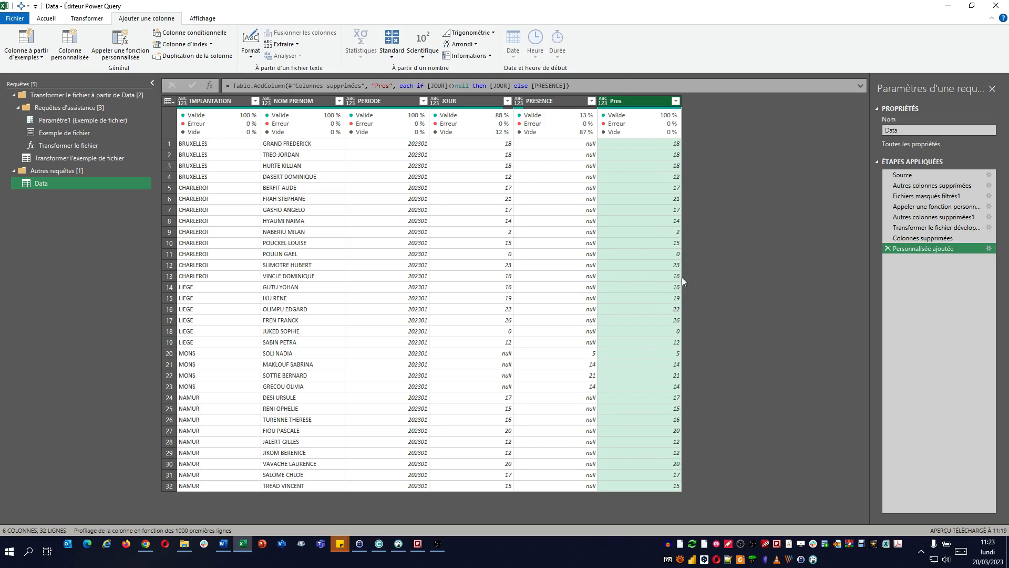
pyautogui.click(886, 248)
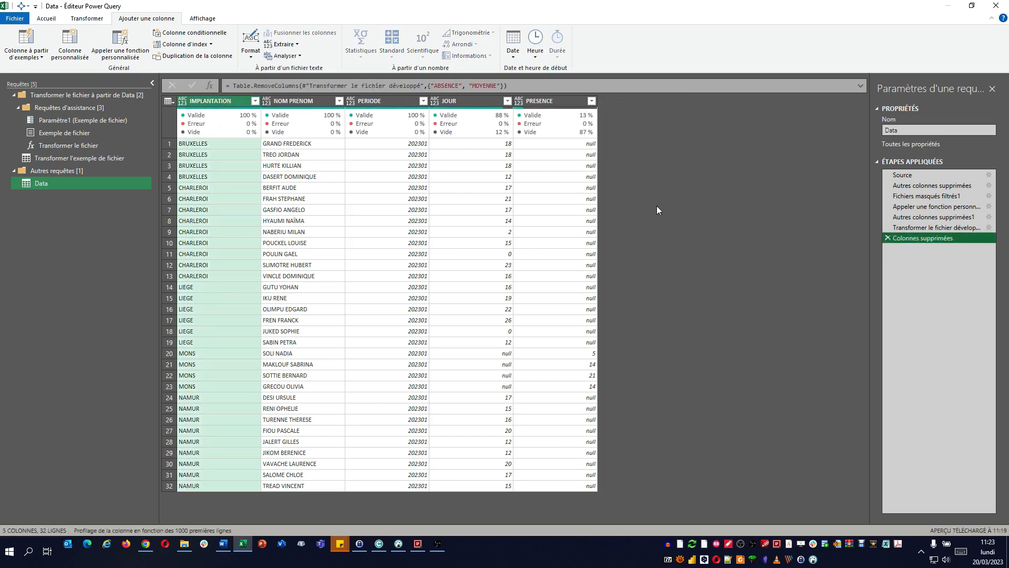
# Step: Add a merged column named Pres that combines JOUR and PRESENCE without a separator
pyautogui.click(465, 99)
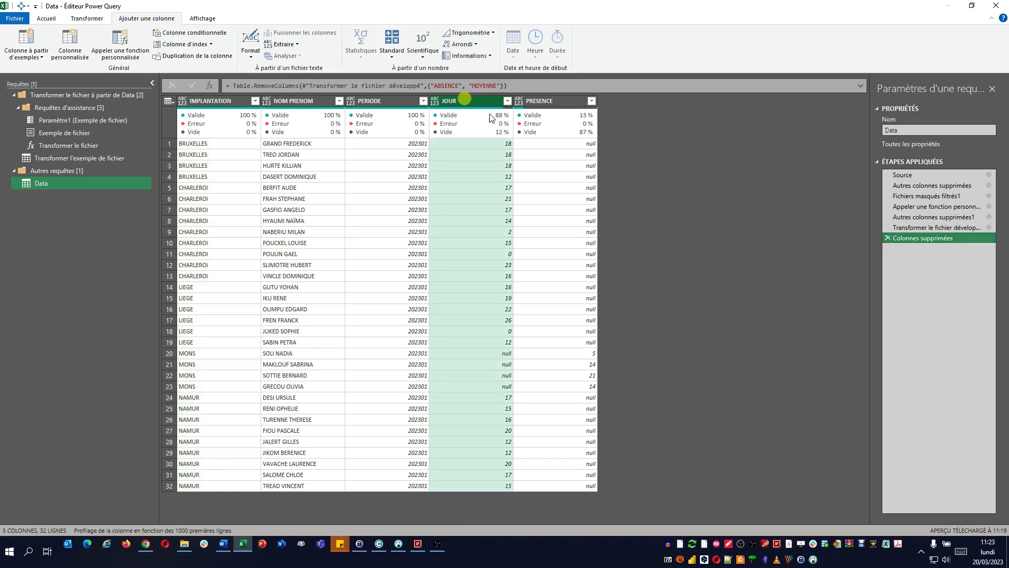
pyautogui.keyDown('ctrl'); pyautogui.click(549, 102); pyautogui.keyUp('ctrl')
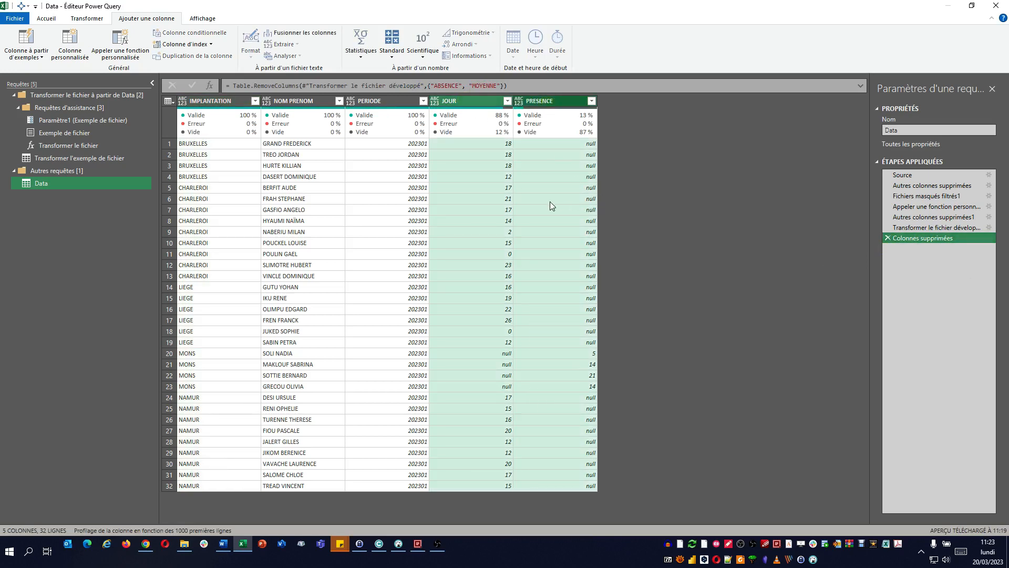
pyautogui.click(314, 37)
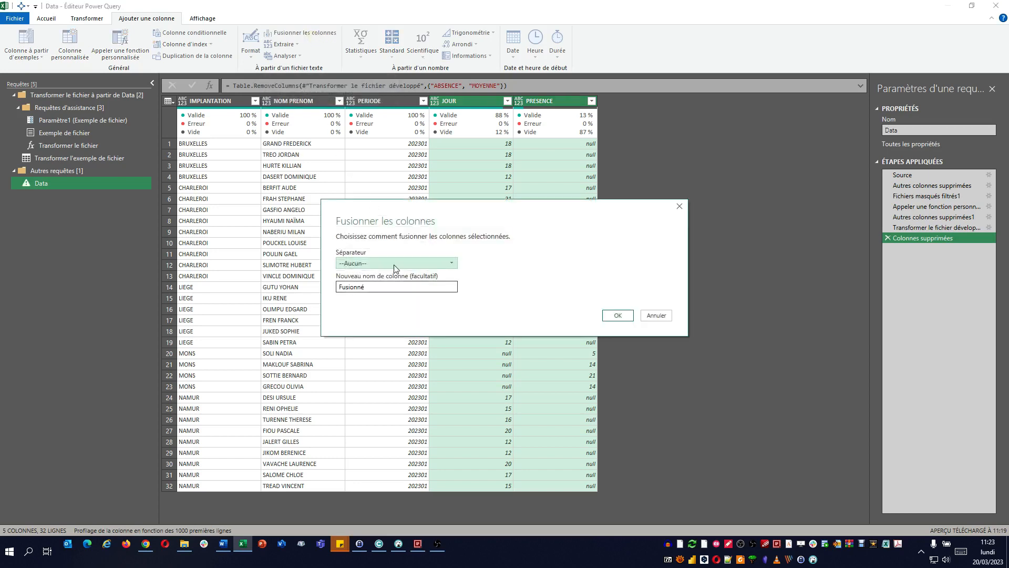
pyautogui.click(379, 287)
pyautogui.moveTo(379, 287); pyautogui.dragTo(317, 282)
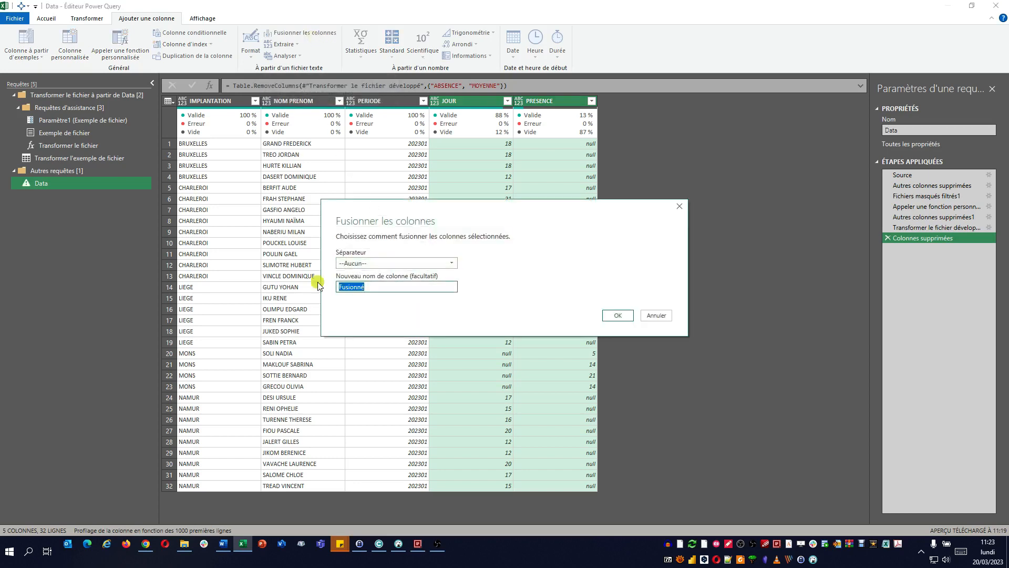
pyautogui.write('Pres')
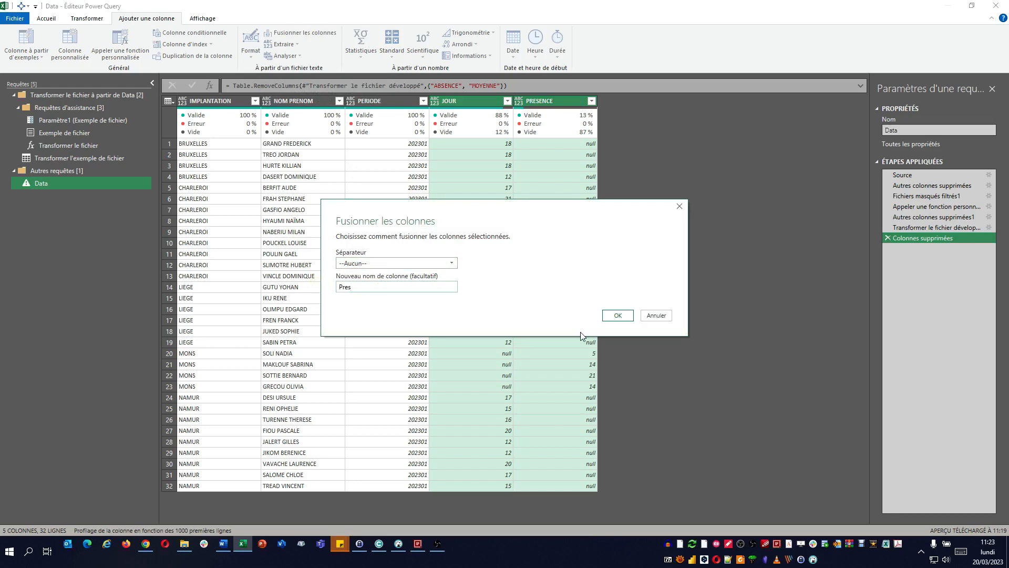
pyautogui.click(618, 316)
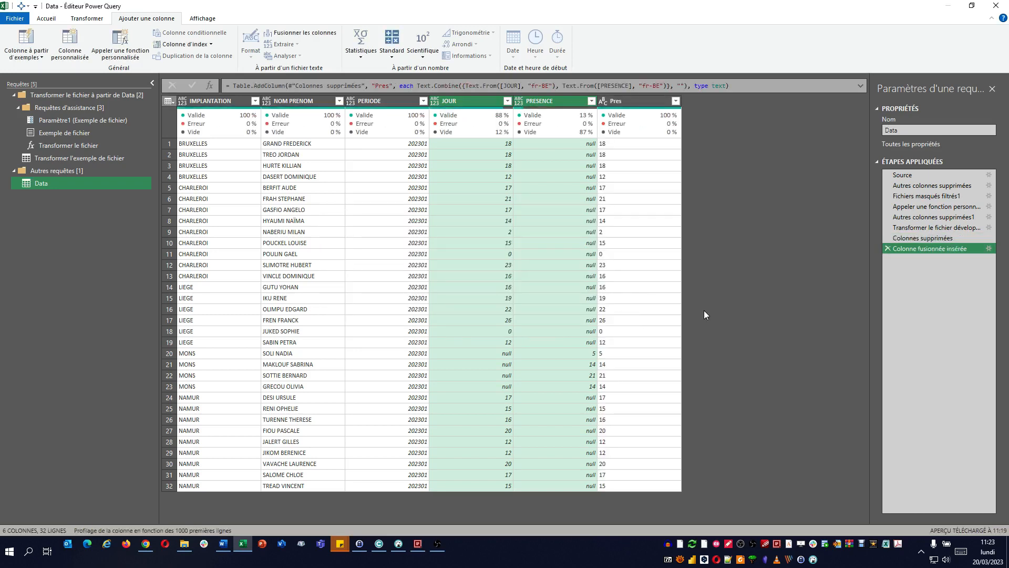
# Step: Review the Text.Combine formula of the merged column and set the Pres column's data type to Nombre décimal
pyautogui.click(519, 85)
pyautogui.click(626, 86)
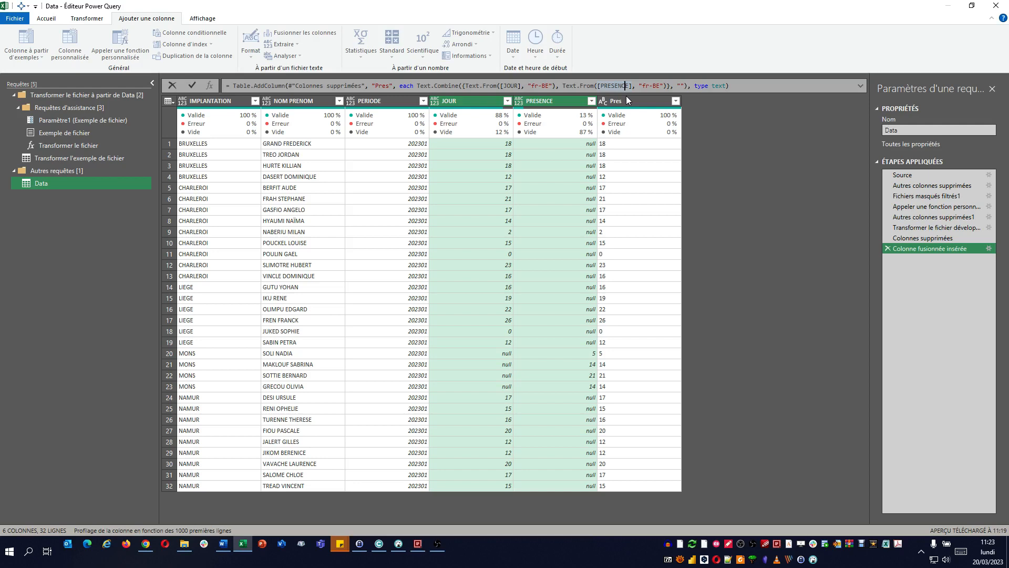
pyautogui.click(437, 87)
pyautogui.moveTo(482, 89)
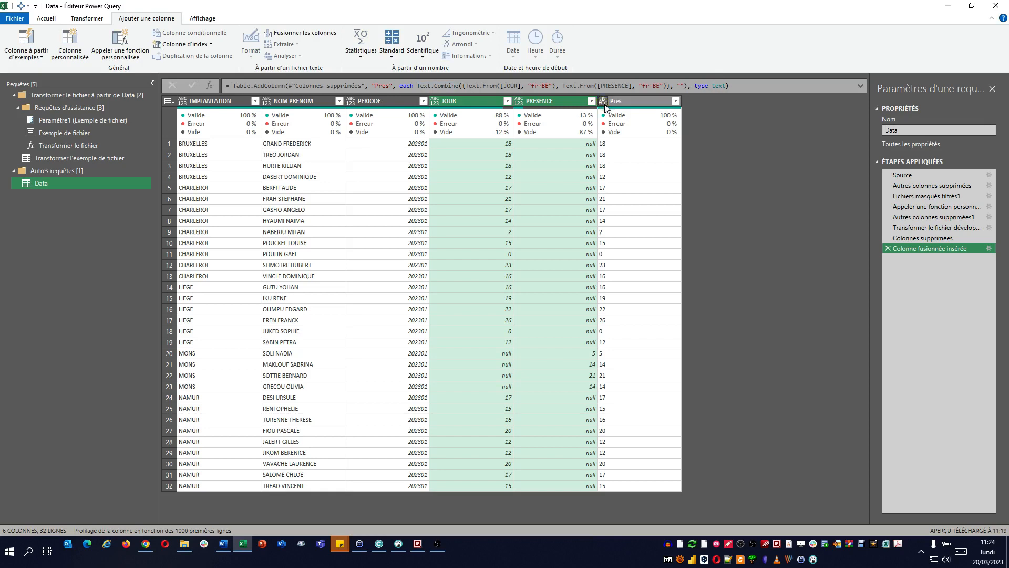
pyautogui.click(604, 102)
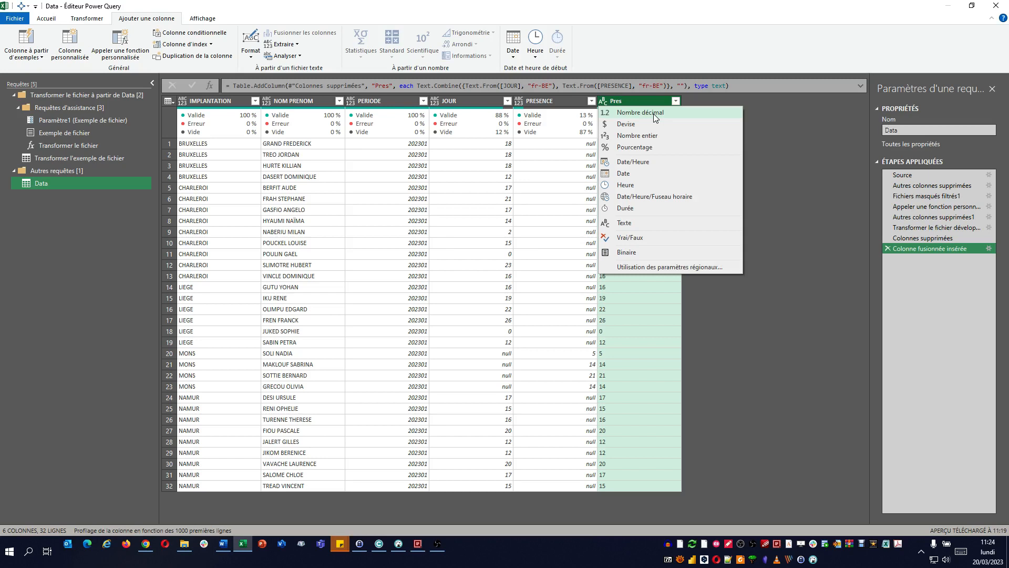
pyautogui.click(656, 117)
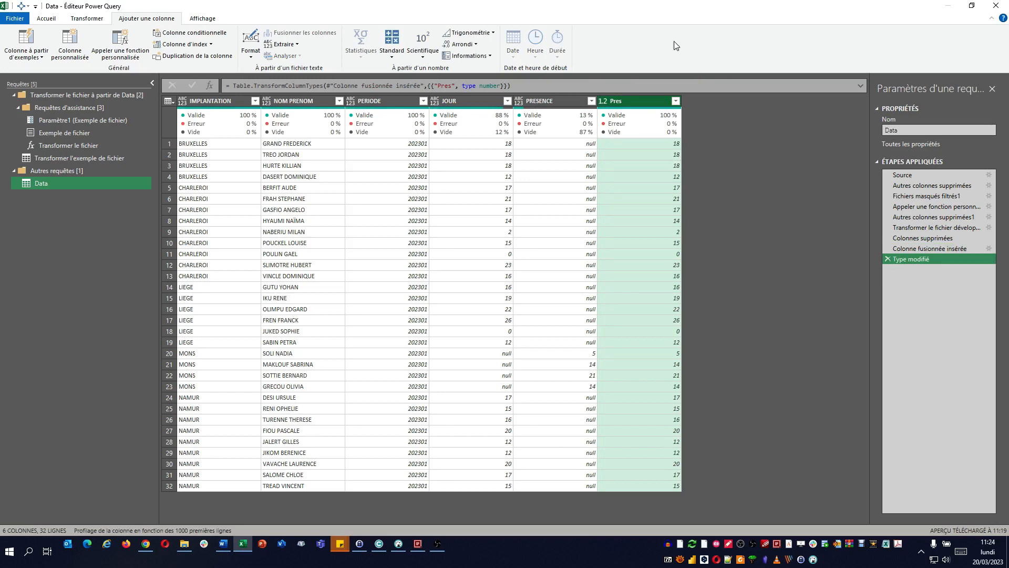
# Step: Remove the JOUR and PRESENCE columns directly, and delete the resulting Colonnes supprimées1 step
pyautogui.click(479, 101)
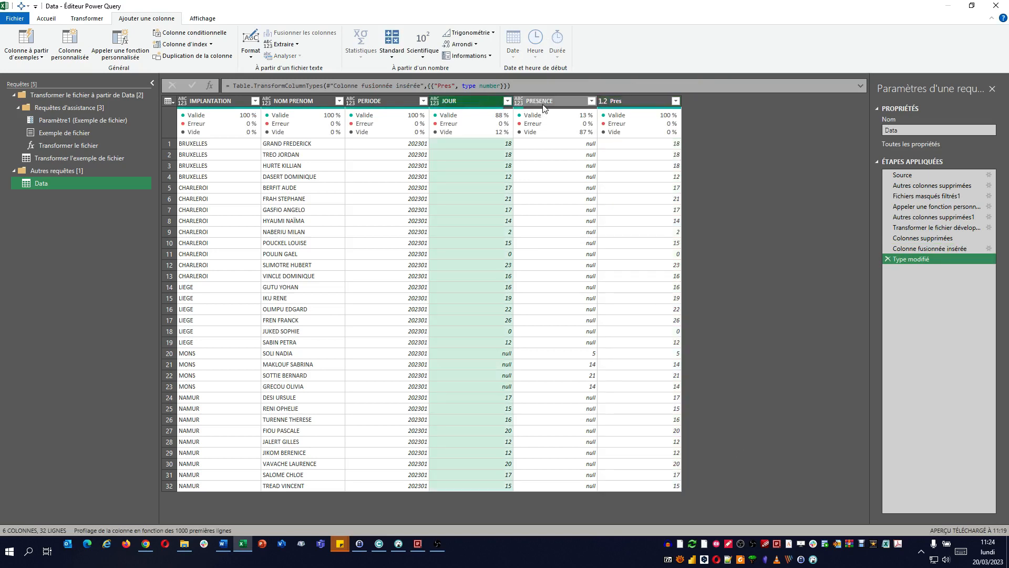
pyautogui.keyDown('ctrl'); pyautogui.click(543, 101); pyautogui.keyUp('ctrl')
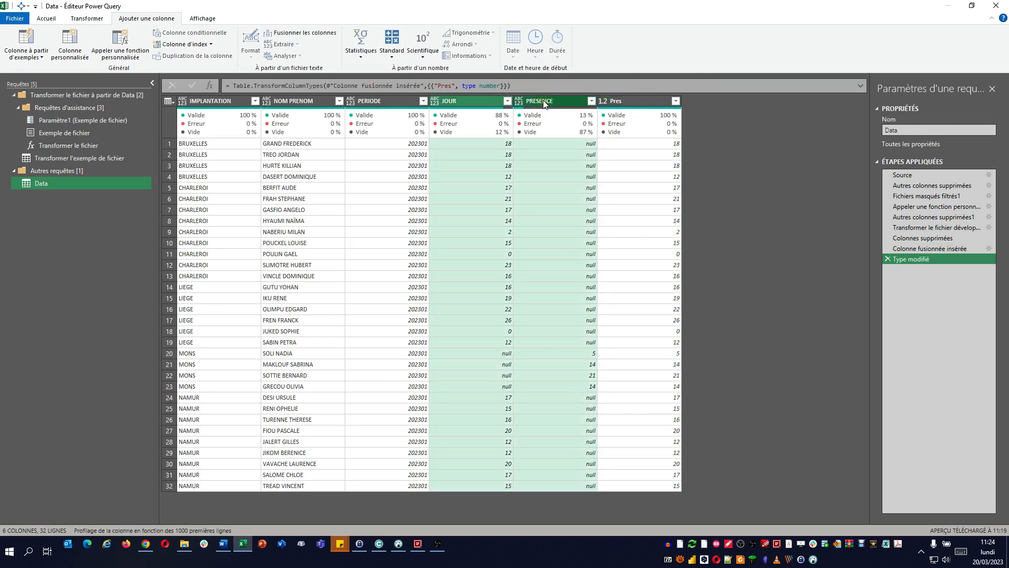
pyautogui.rightClick(544, 104)
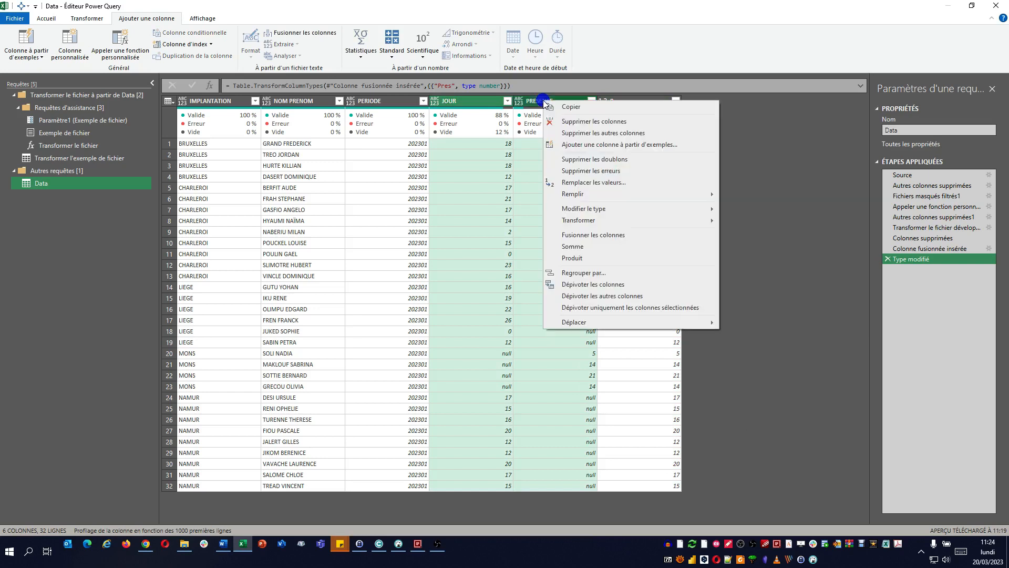
pyautogui.click(573, 123)
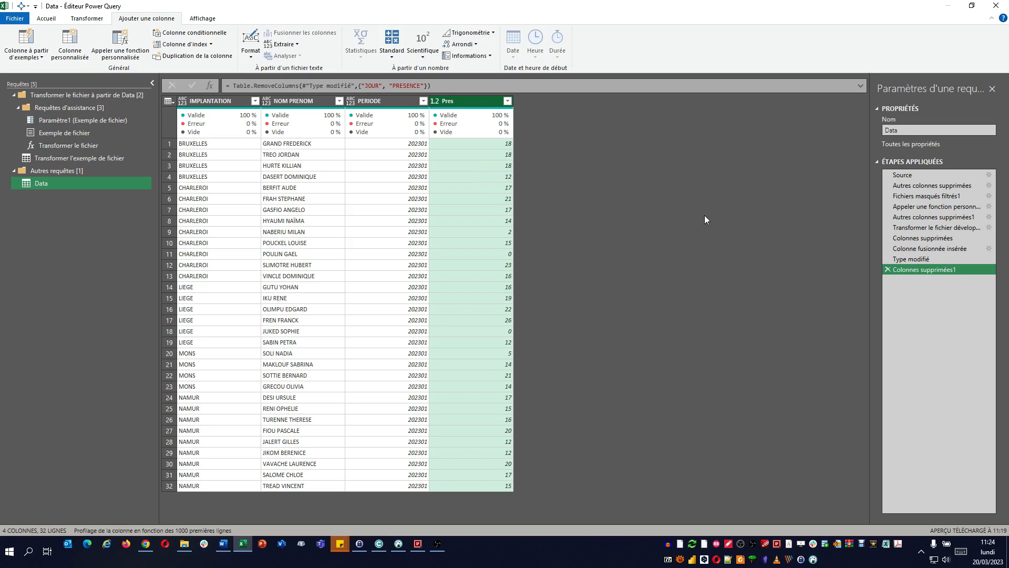
pyautogui.click(887, 270)
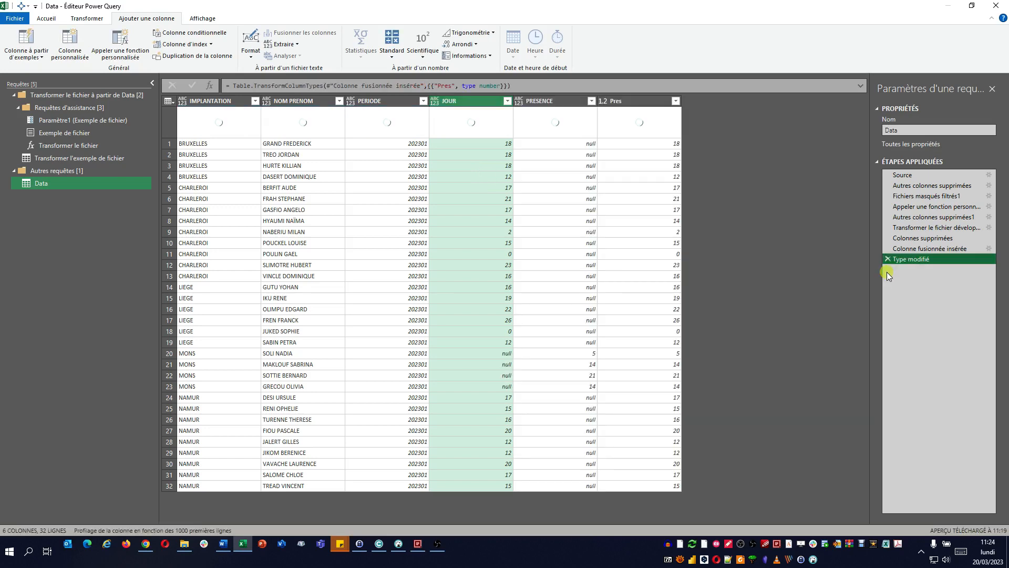
# Step: Choose the columns to keep in the Data query: IMPLANTATION, NOM PRENOM, PERIODE and Pres, leaving out JOUR and PRESENCE
pyautogui.click(53, 19)
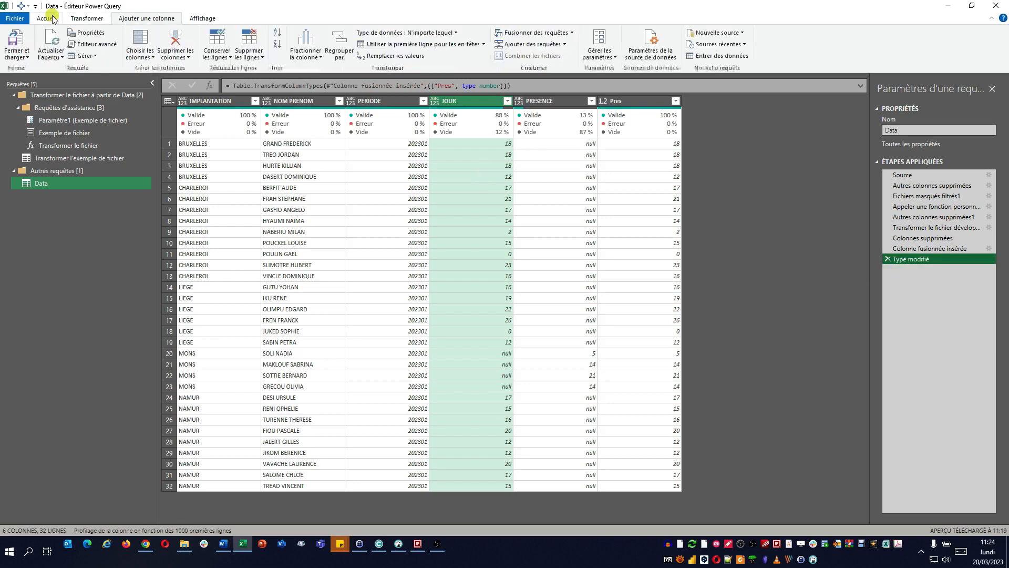
pyautogui.click(146, 40)
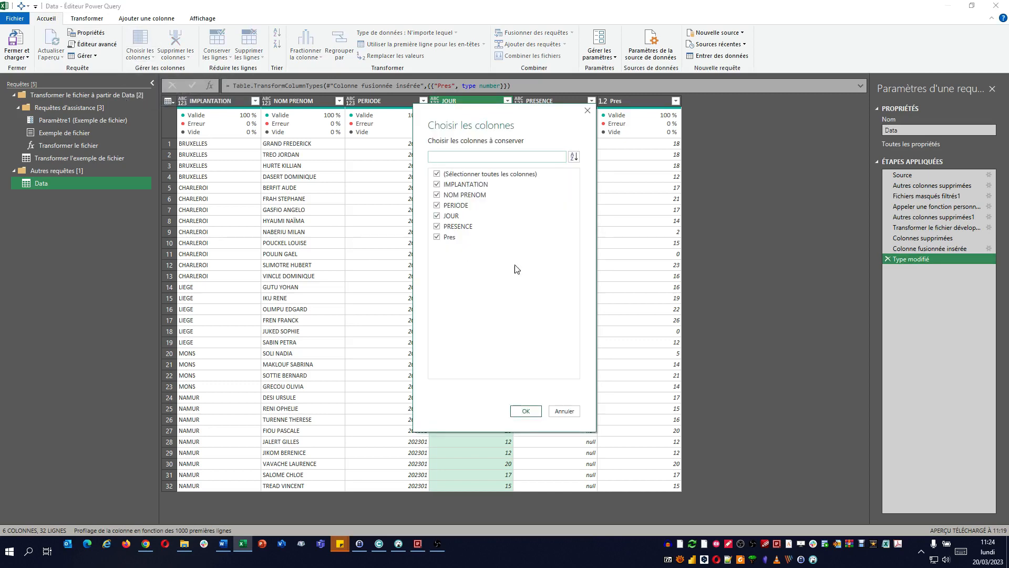
pyautogui.click(437, 216)
pyautogui.click(437, 228)
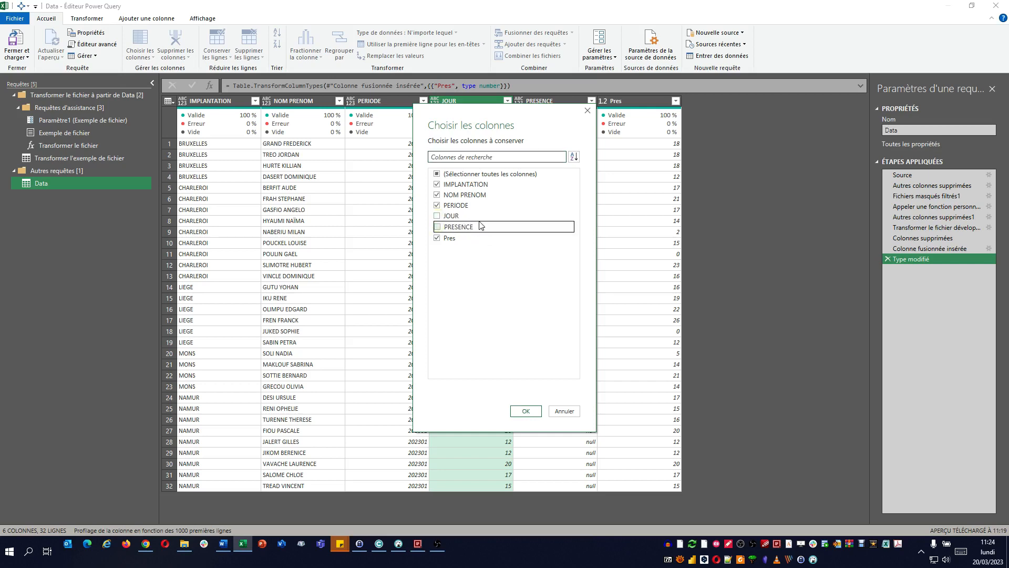
pyautogui.click(526, 411)
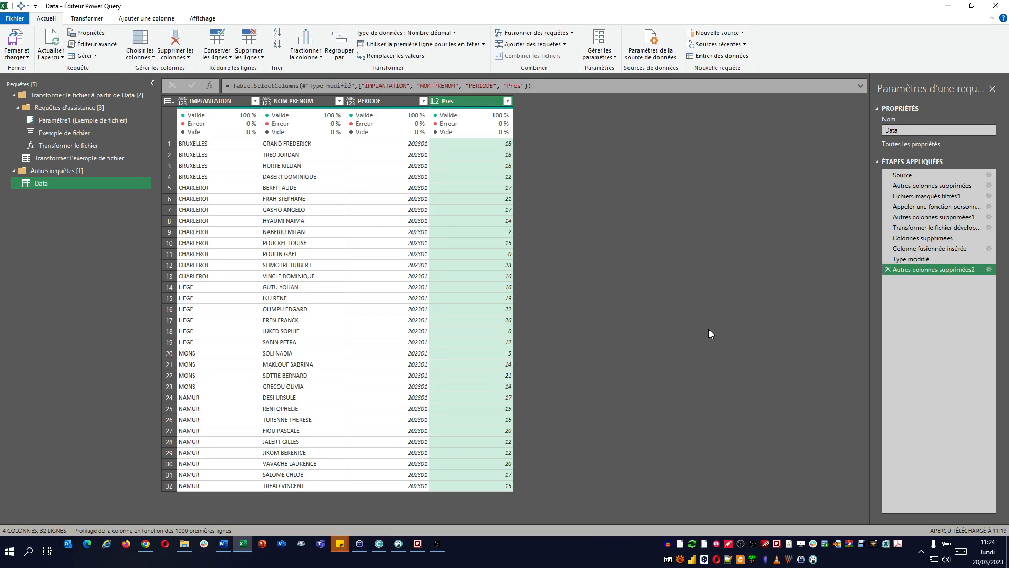
# Step: Close and load the Data query into the worksheet, and select the Pres column cells D1:D33 to check them
pyautogui.click(23, 42)
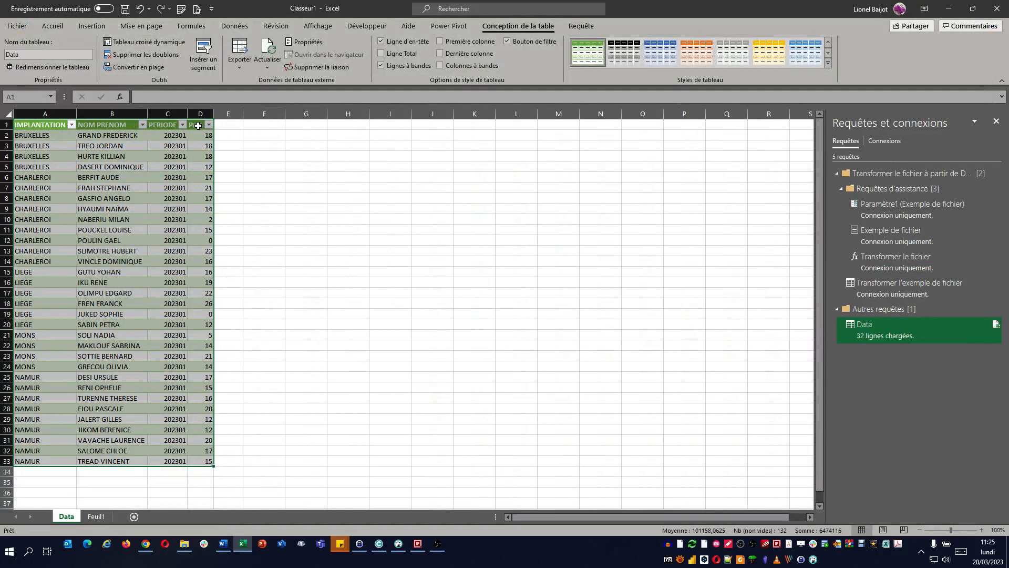
pyautogui.moveTo(198, 125); pyautogui.dragTo(192, 465)
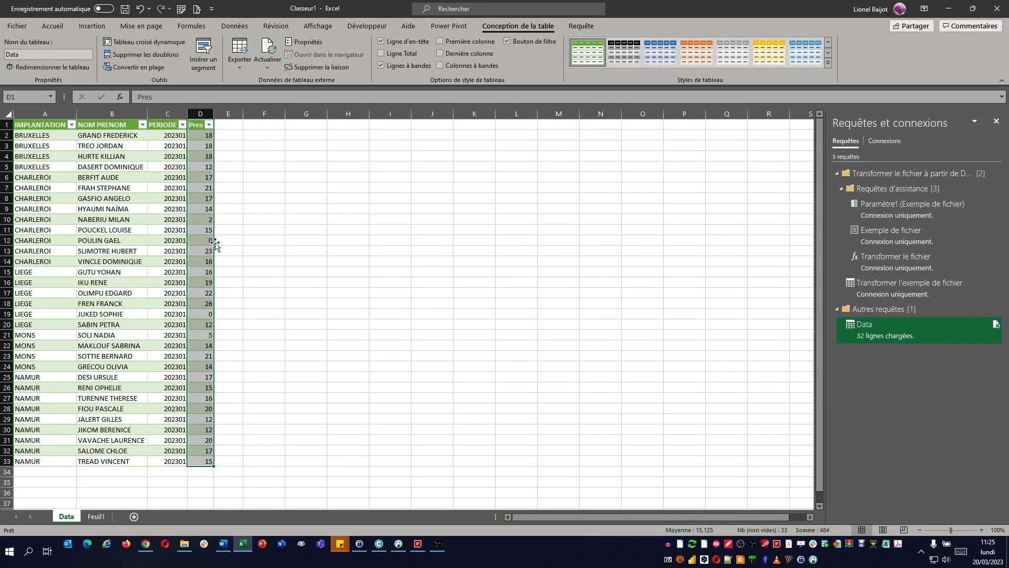